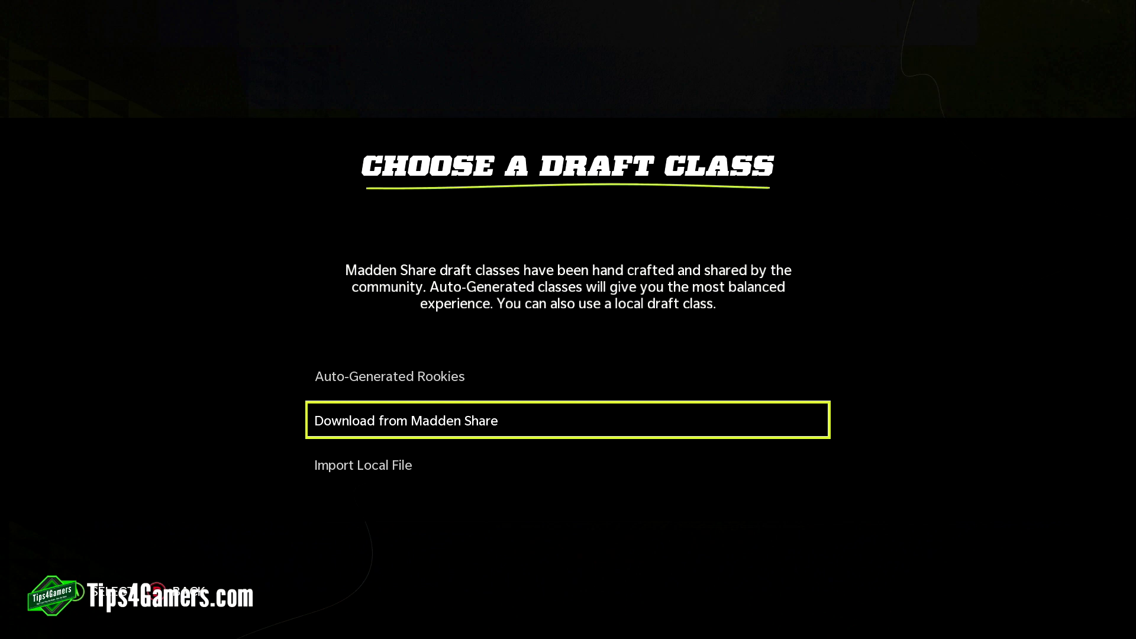
Compare the draft class sources and settle on Auto-Generated Rookies
key("Up")
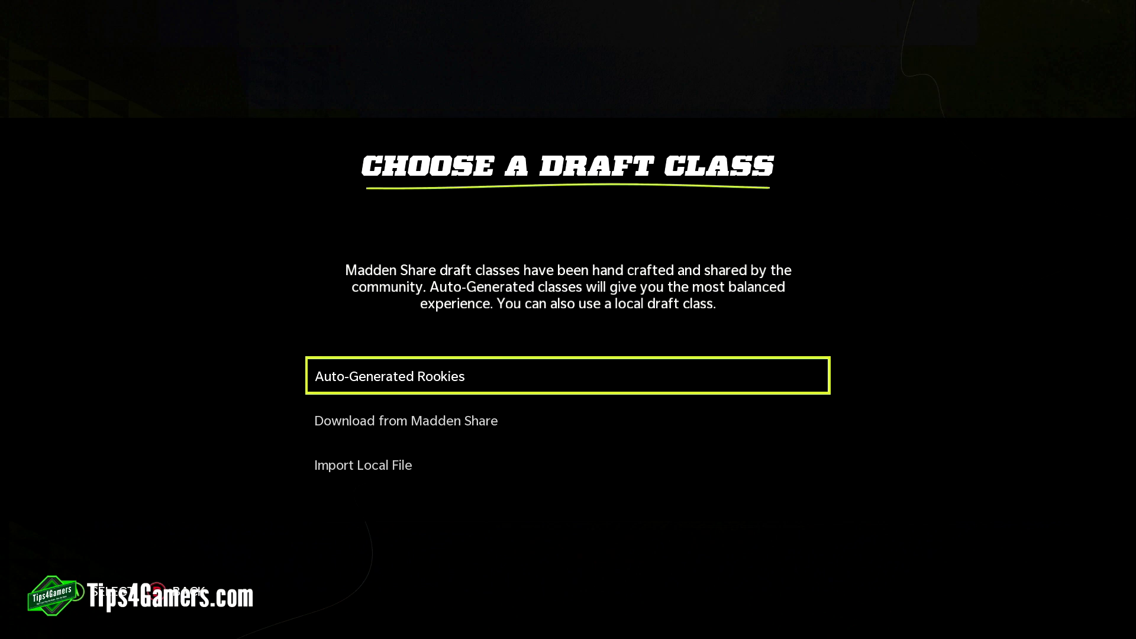
key("Down")
key("Down")
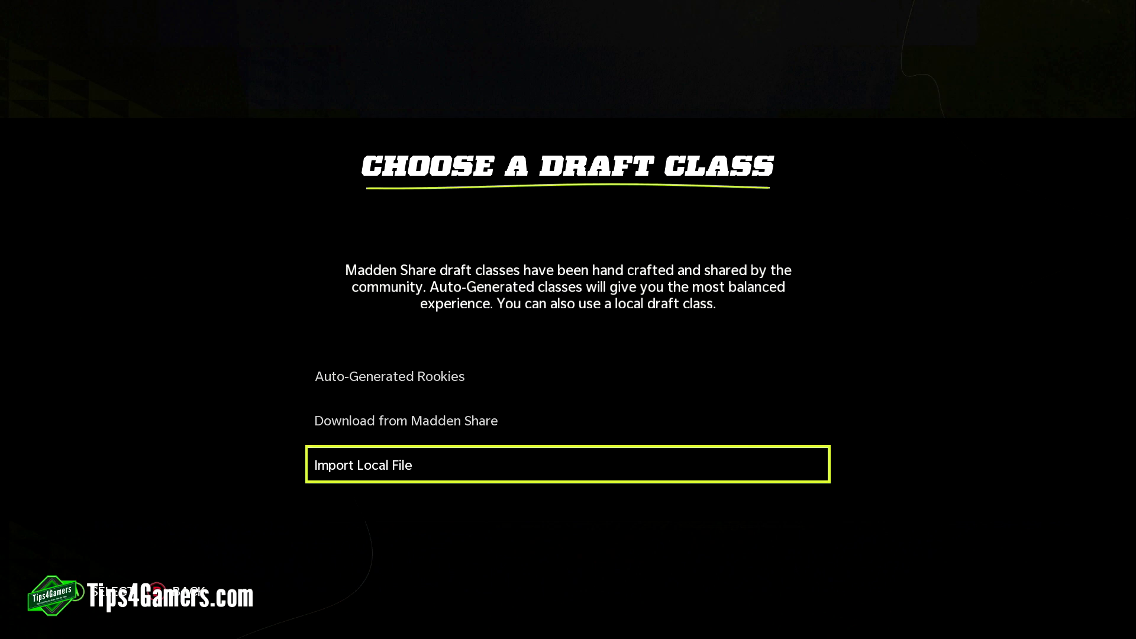
key("Up")
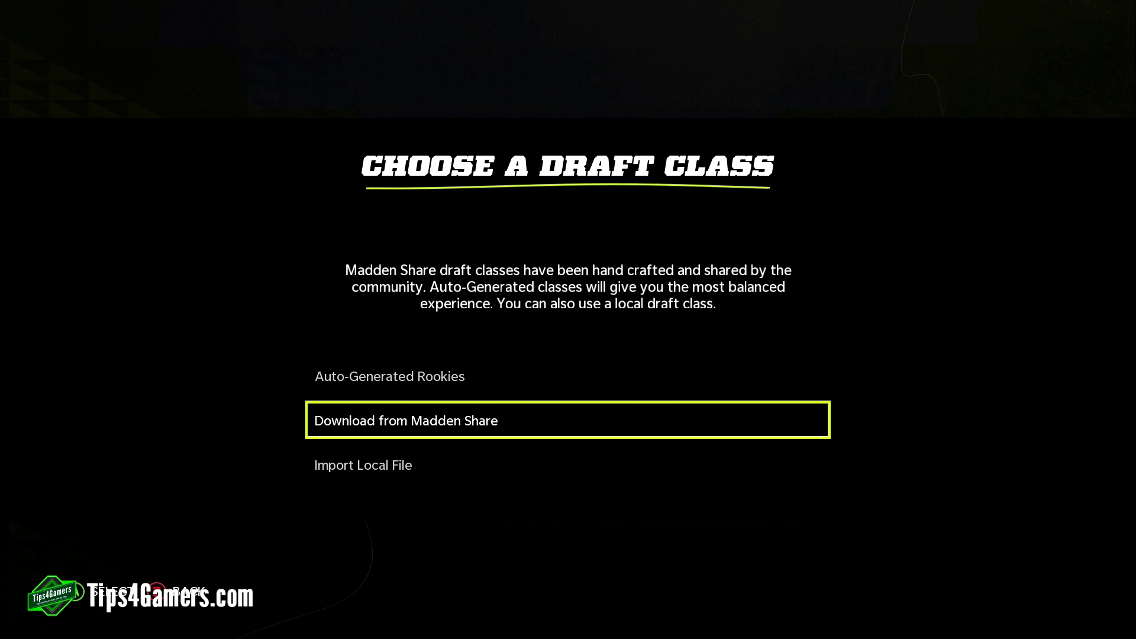
key("Down")
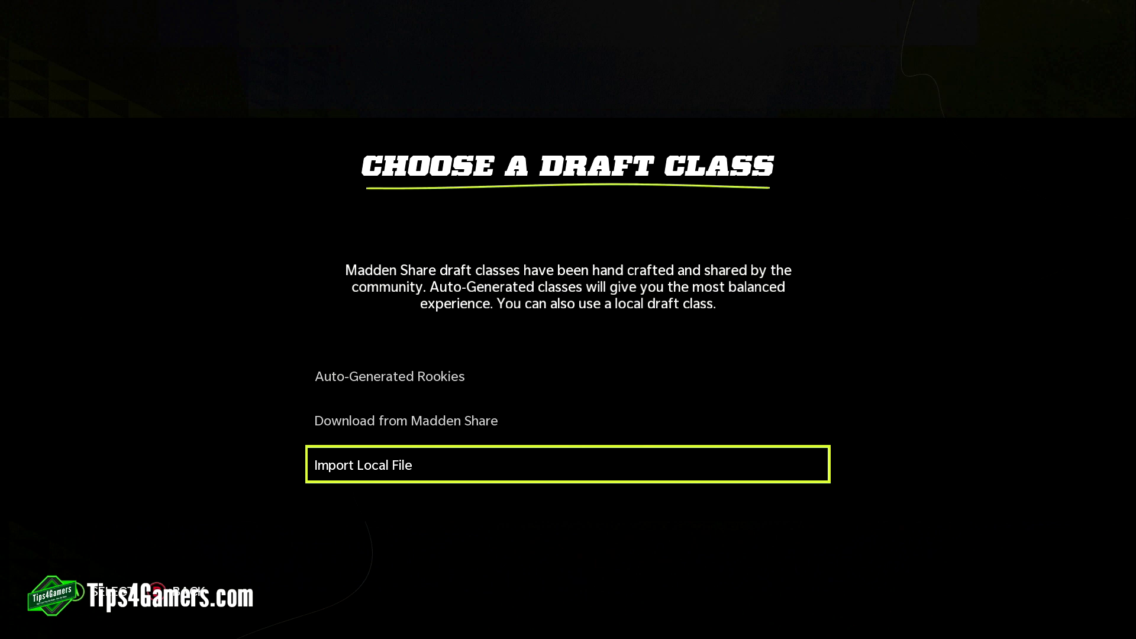
key("Up")
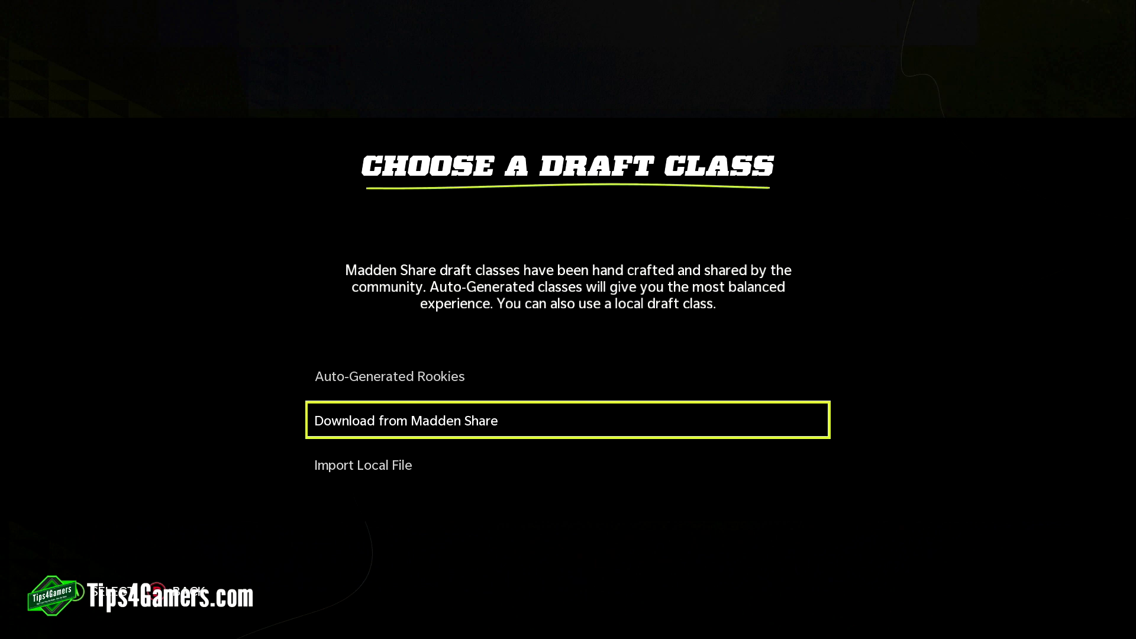
key("Up")
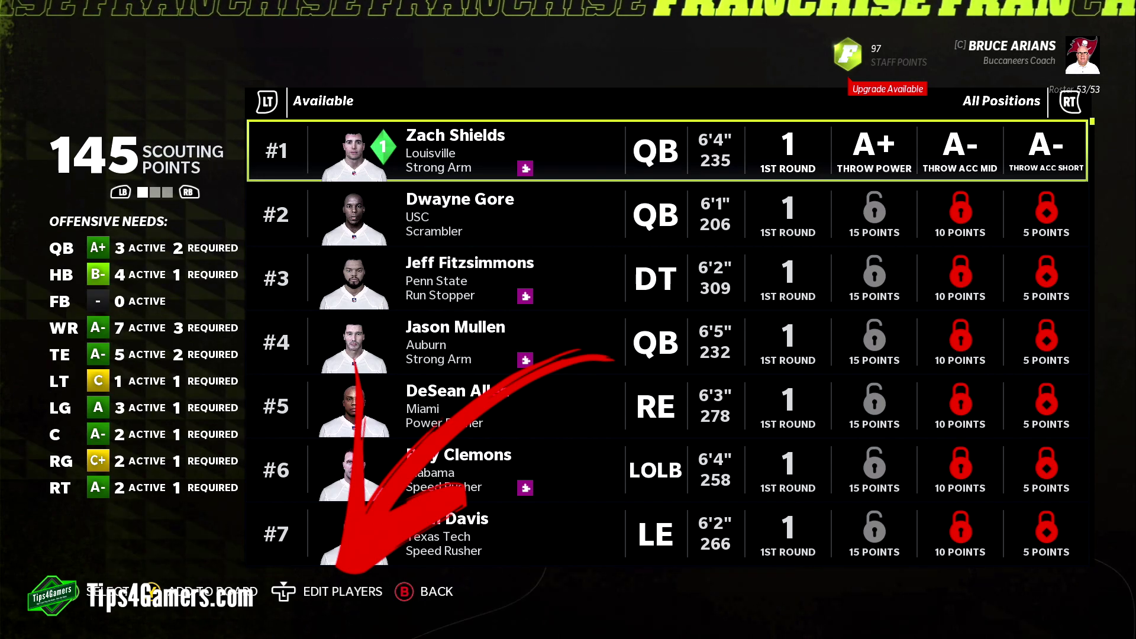
Choose Edit Draft Class in the Edit Players prompt to open the prospect ratings table
key("Tab")
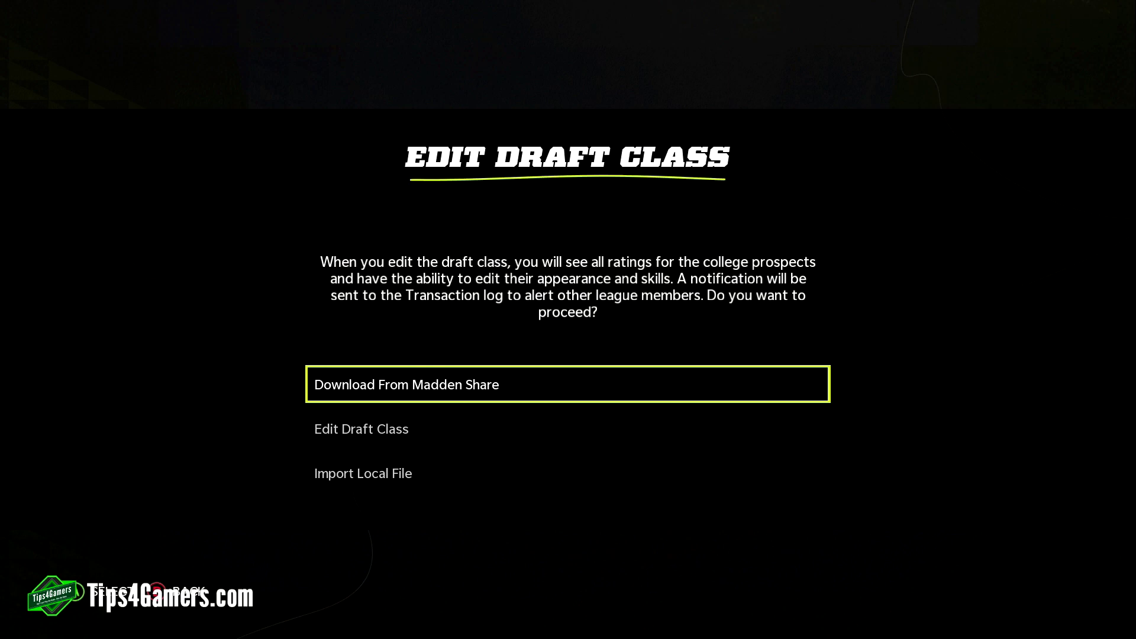
key("Down")
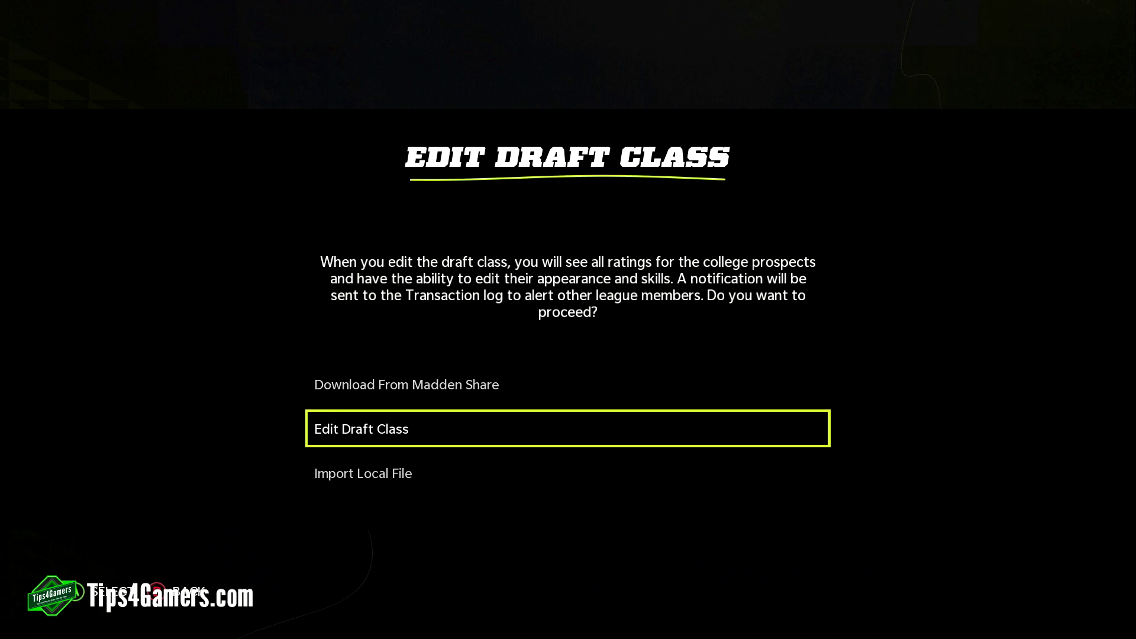
key("Down")
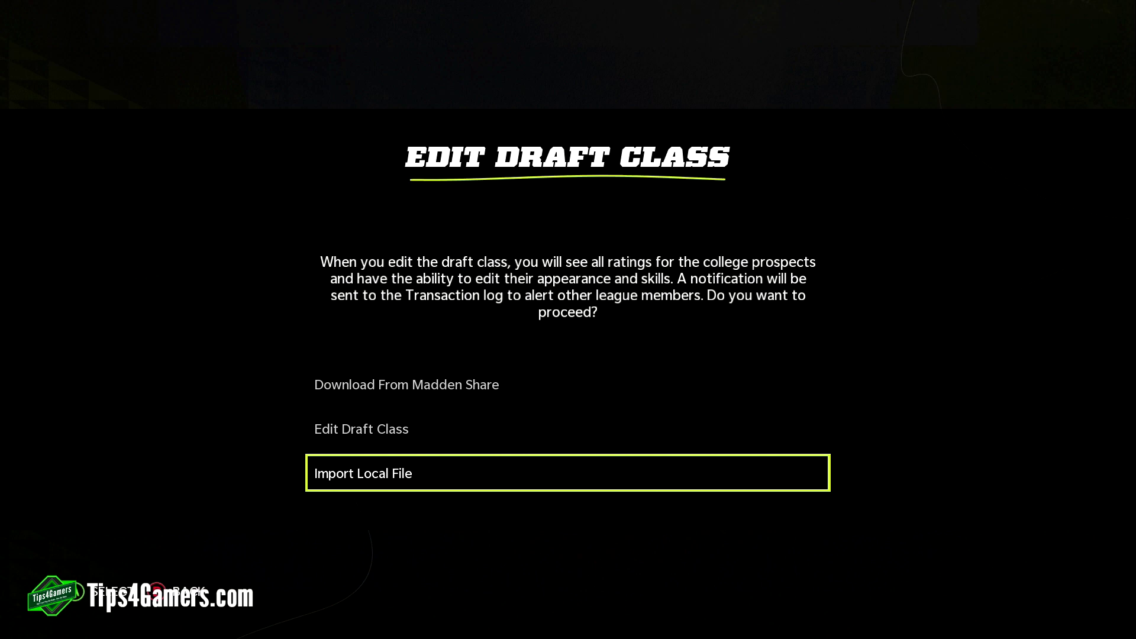
key("Up")
key("Return")
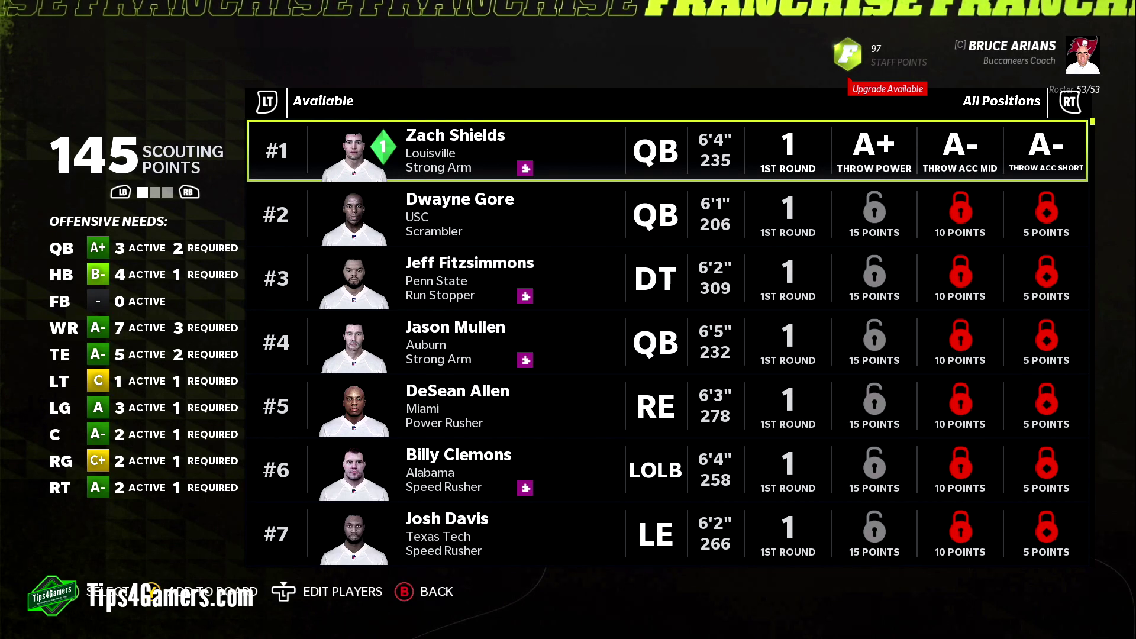
key("Tab")
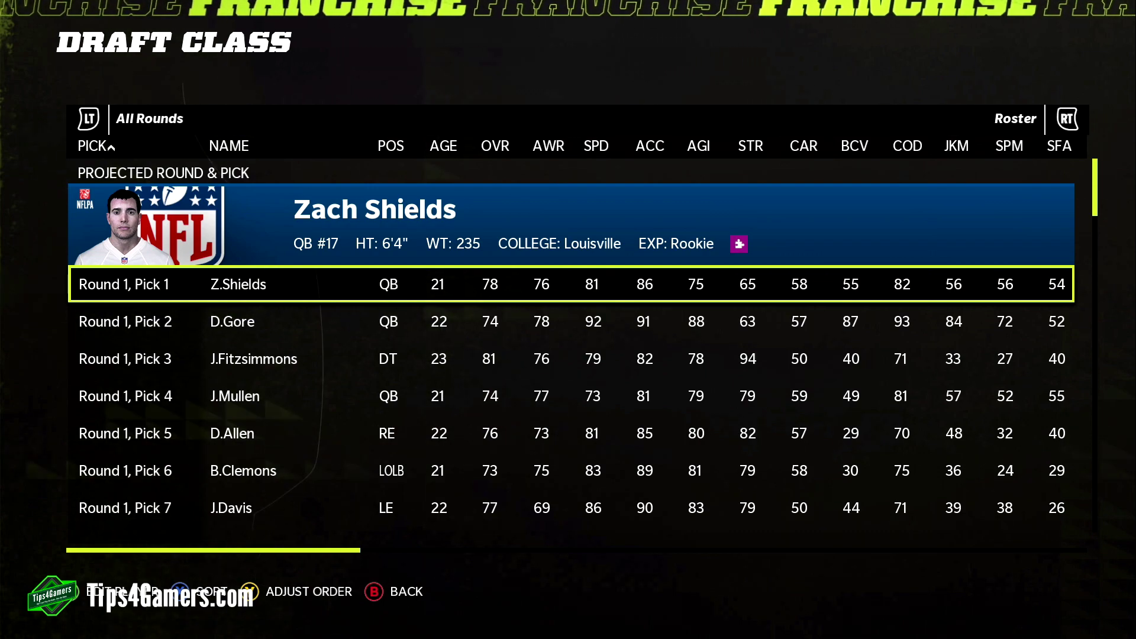
Review the prospects, led by a 78 OVR quarterback at Round 1, Pick 1, then finish editing
key("Down")
key("Down")
key("Down")
key("Down")
key("Down")
key("Down")
key("Down")
key("Down")
key("Down")
key("Down")
key("Down")
key("Down")
key("Down")
key("Down")
key("Down")
key("Down")
key("Down")
key("Down")
key("Down")
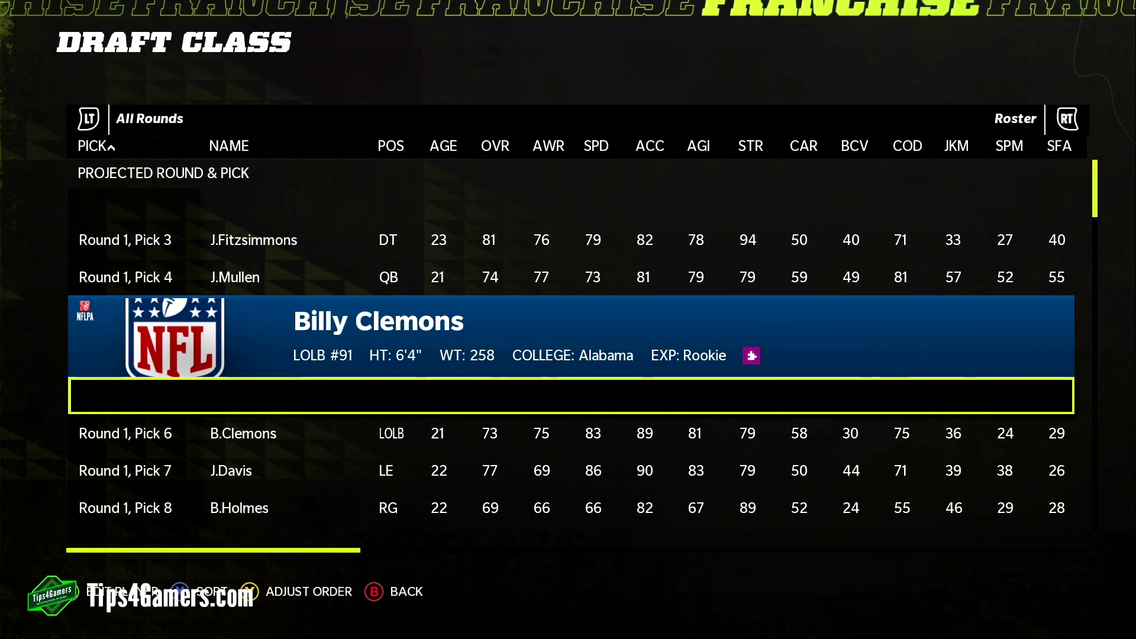
key("Down")
key("Down")
key("Down")
key("Down")
key("Down")
key("Down")
key("Up")
key("Up")
key("Up")
key("Up")
key("Up")
key("Up")
key("Up")
key("Up")
key("Up")
key("Up")
key("Up")
key("Up")
key("Up")
key("Up")
key("Up")
key("Up")
key("Up")
key("Up")
key("Up")
key("Up")
key("Up")
key("Up")
key("Up")
key("Up")
key("Up")
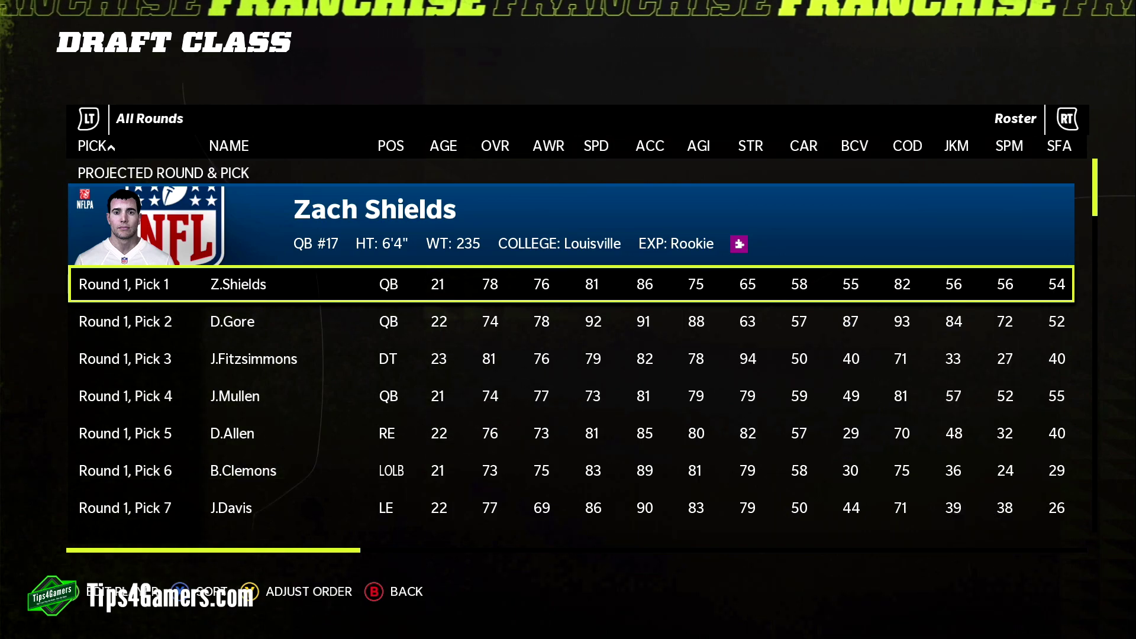
key("Escape")
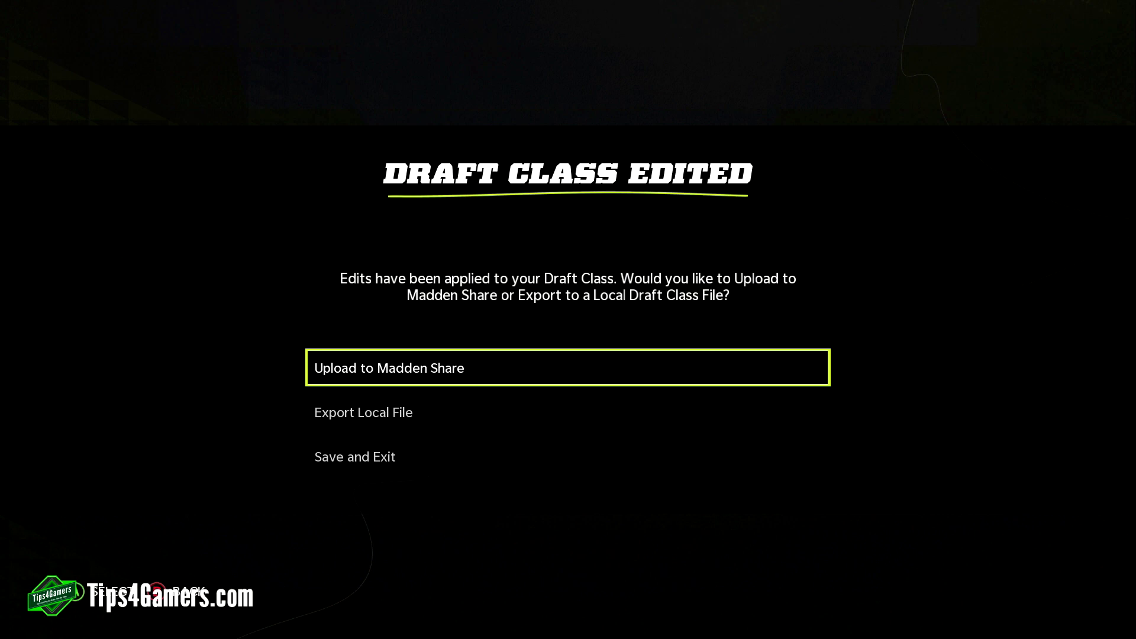
Choose Export Local File and highlight the T4G4 save in the file list
key("Down")
key("Down")
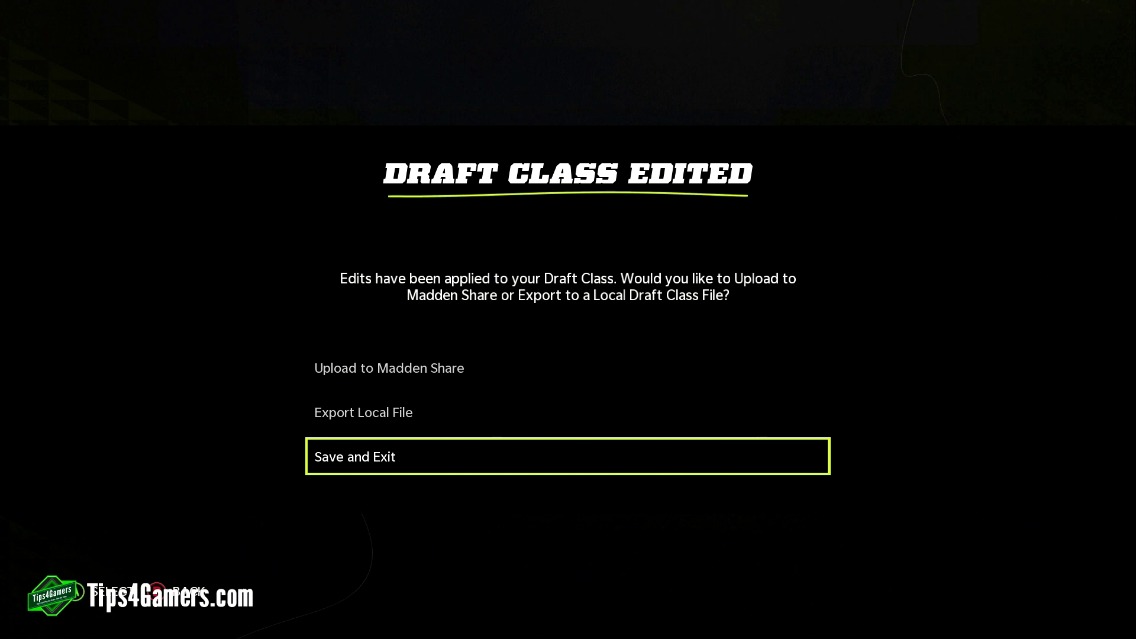
key("Up")
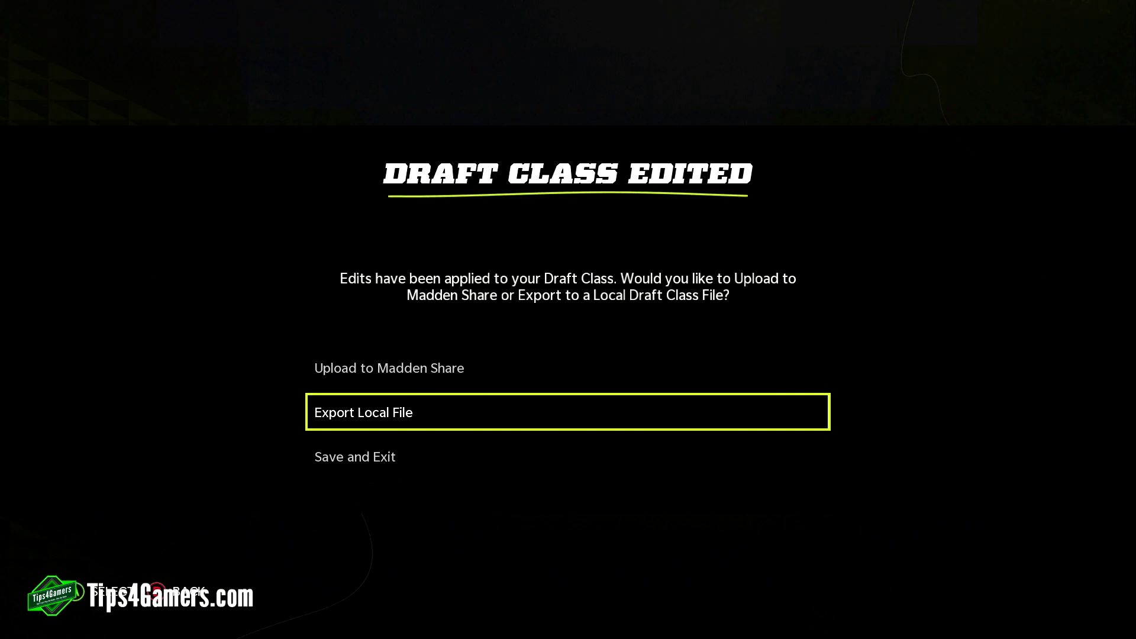
key("Return")
key("Down")
key("Down")
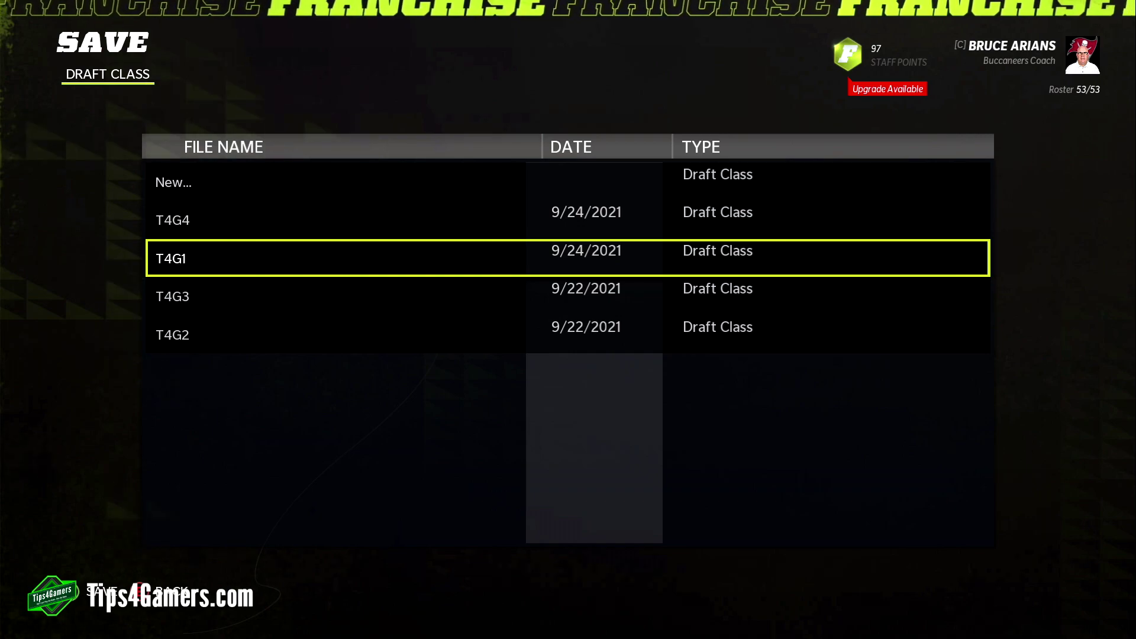
Look through the T4G1, T4G3 and T4G2 saves and settle on T4G4
key("Down")
key("Up")
key("Up")
key("Up")
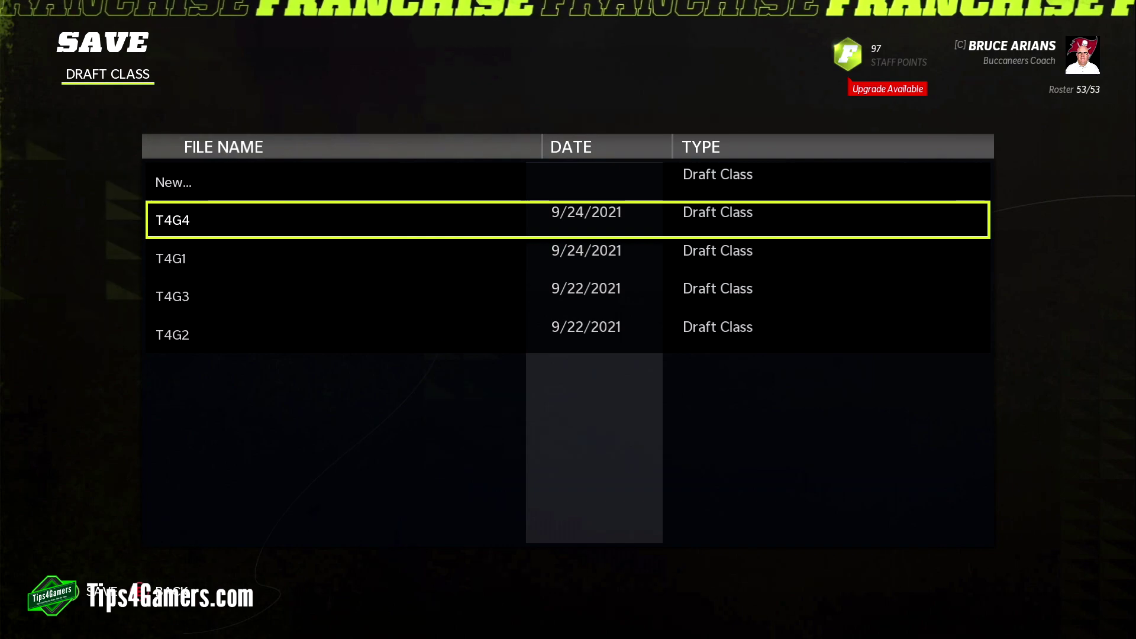
left_click(568, 258)
left_click(568, 296)
left_click(569, 334)
left_click(568, 296)
left_click(568, 220)
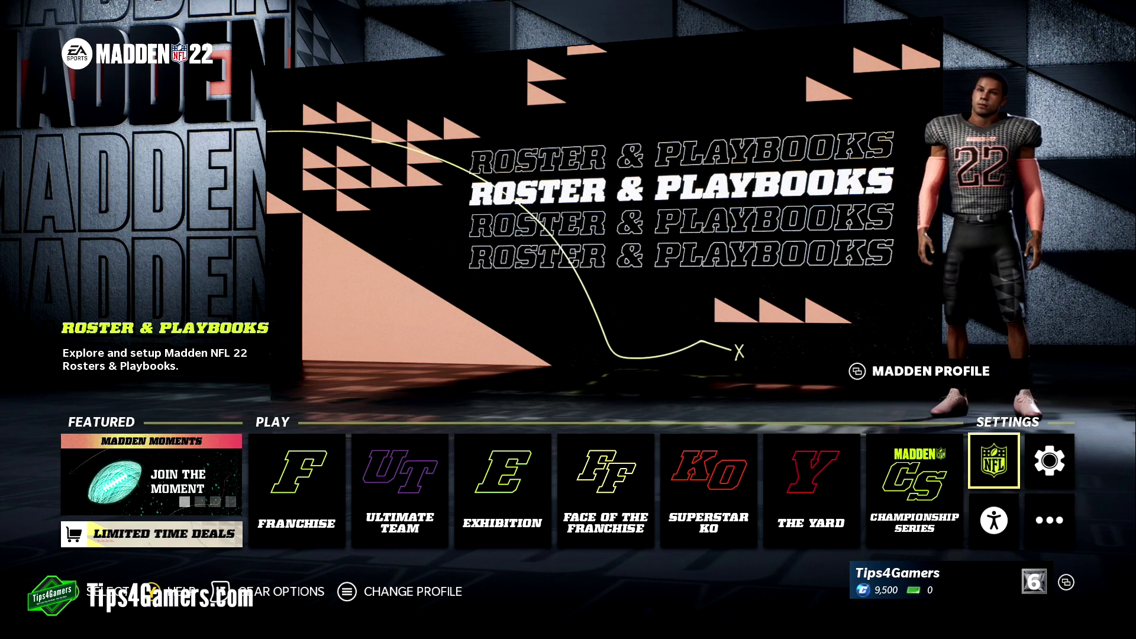
Open Share & Manage Files from the Roster & Playbooks menu
key("Left")
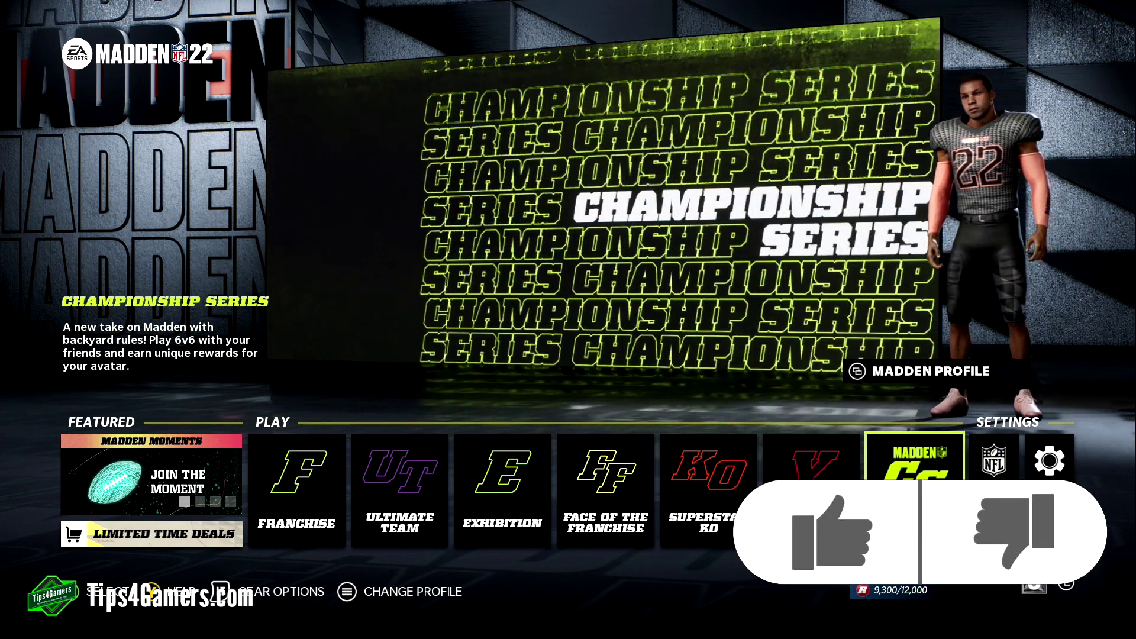
key("Right")
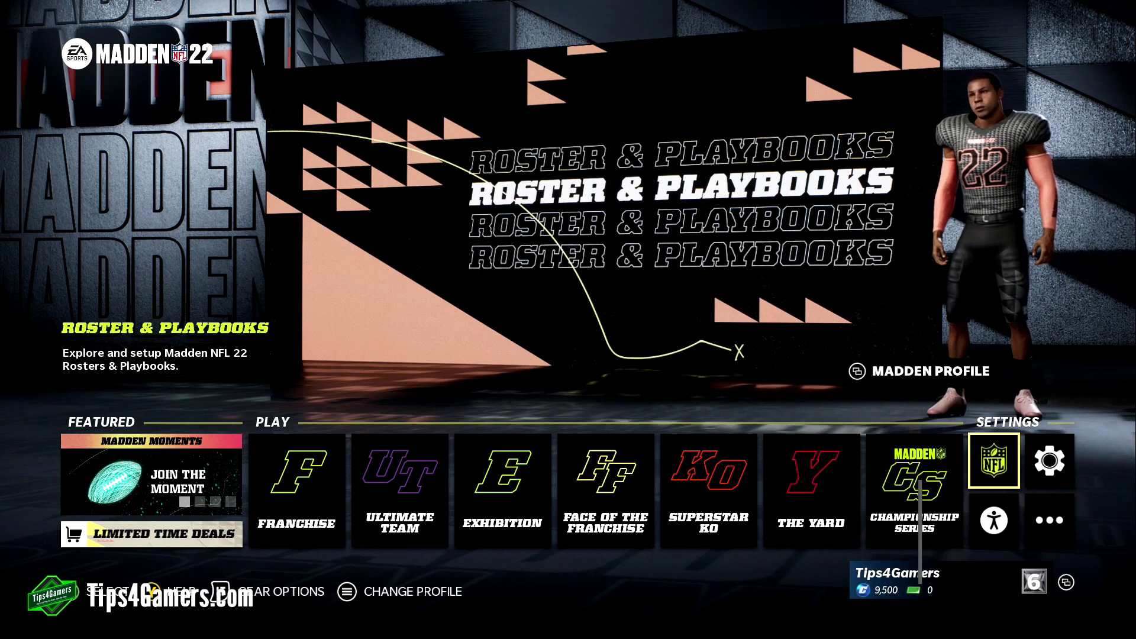
key("Return")
key("Down")
key("Down")
key("Down")
key("Down")
key("Down")
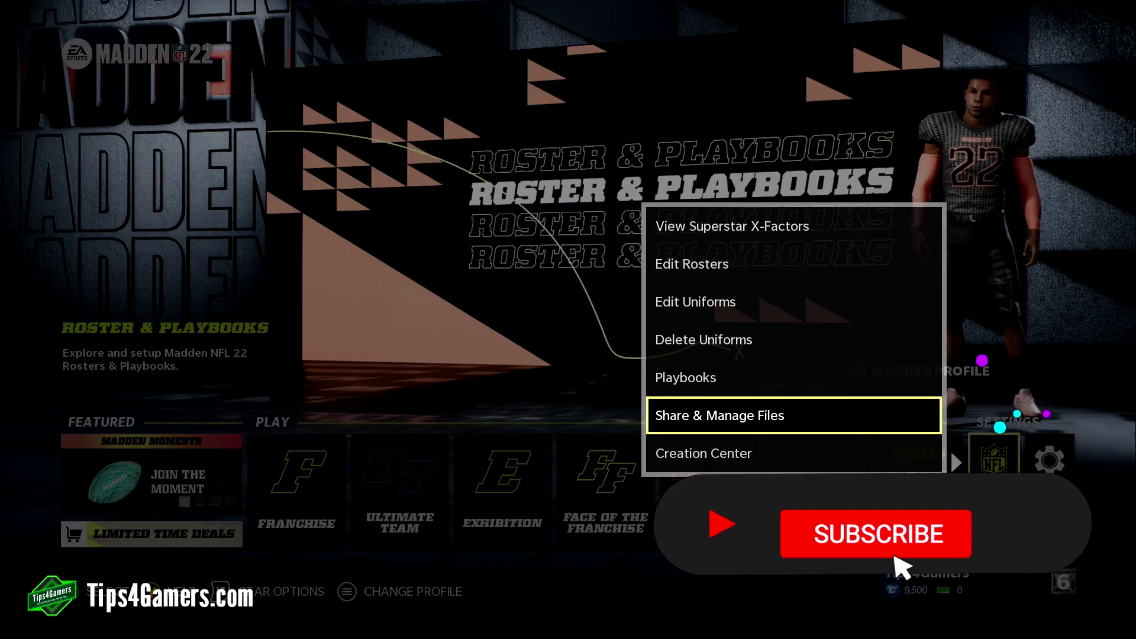
key("Return")
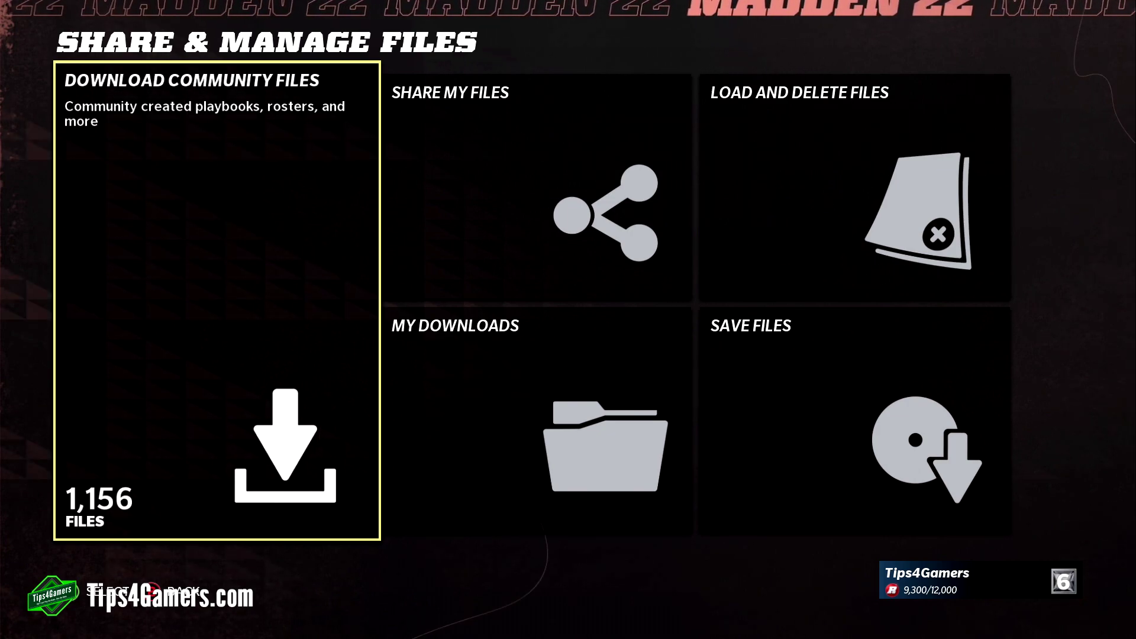
Browse the community file downloads and try the keyword and gamertag search types
key("Return")
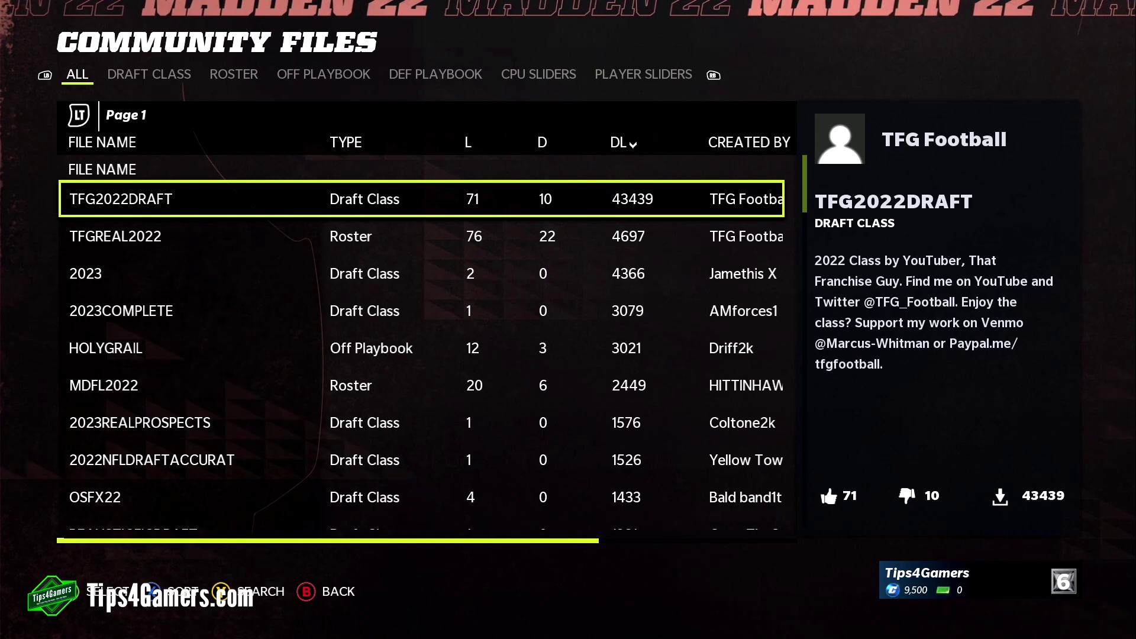
key("y")
key("Down")
key("Up")
key("Down")
key("Escape")
key("Down")
key("Down")
key("Escape")
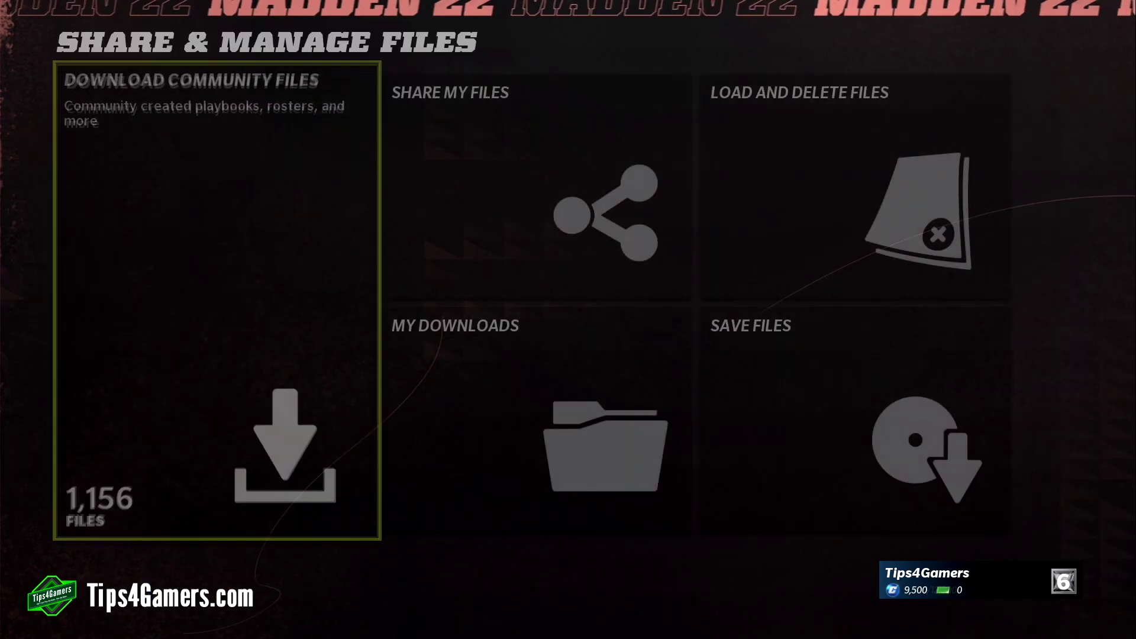
Preview the uploaded draft classes in My Files, then bring up the local File Select list
key("Right")
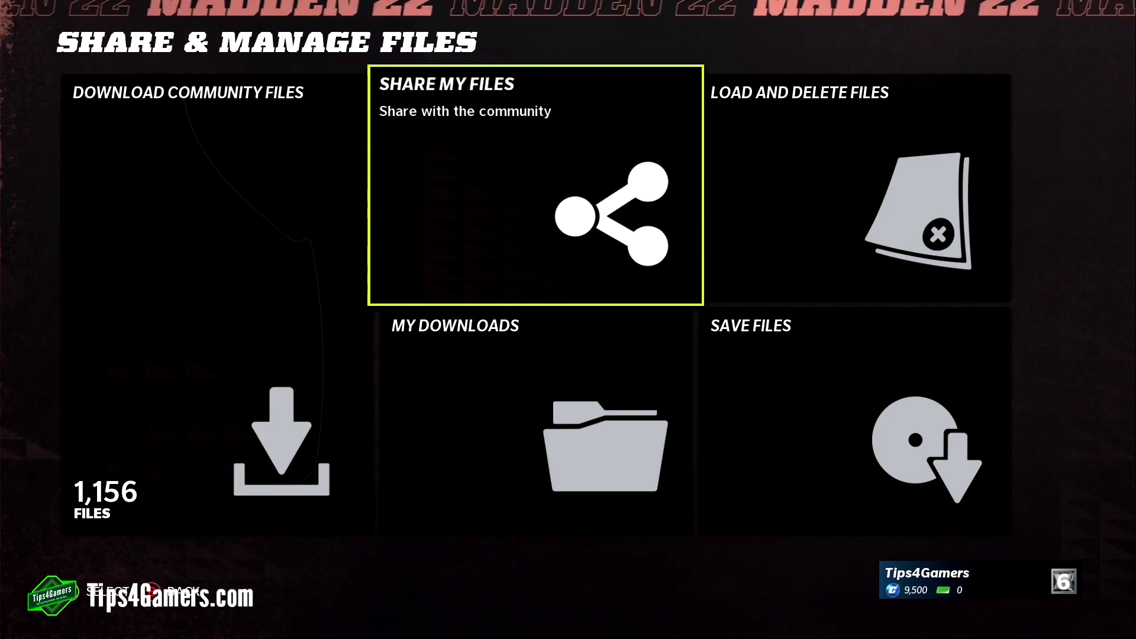
key("Return")
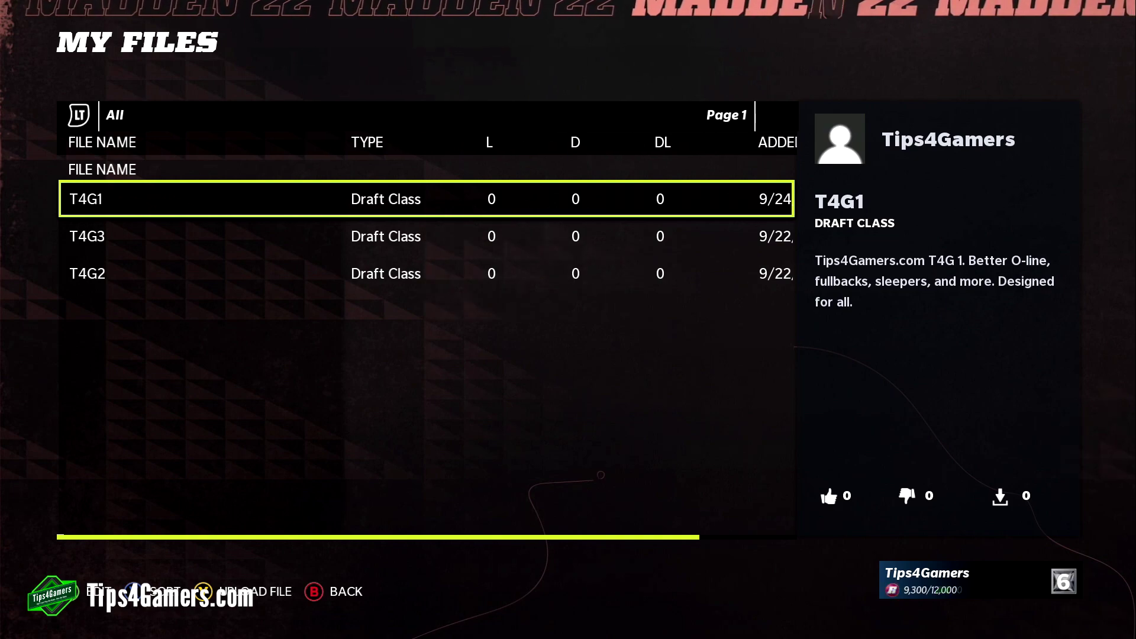
key("Down")
key("Down")
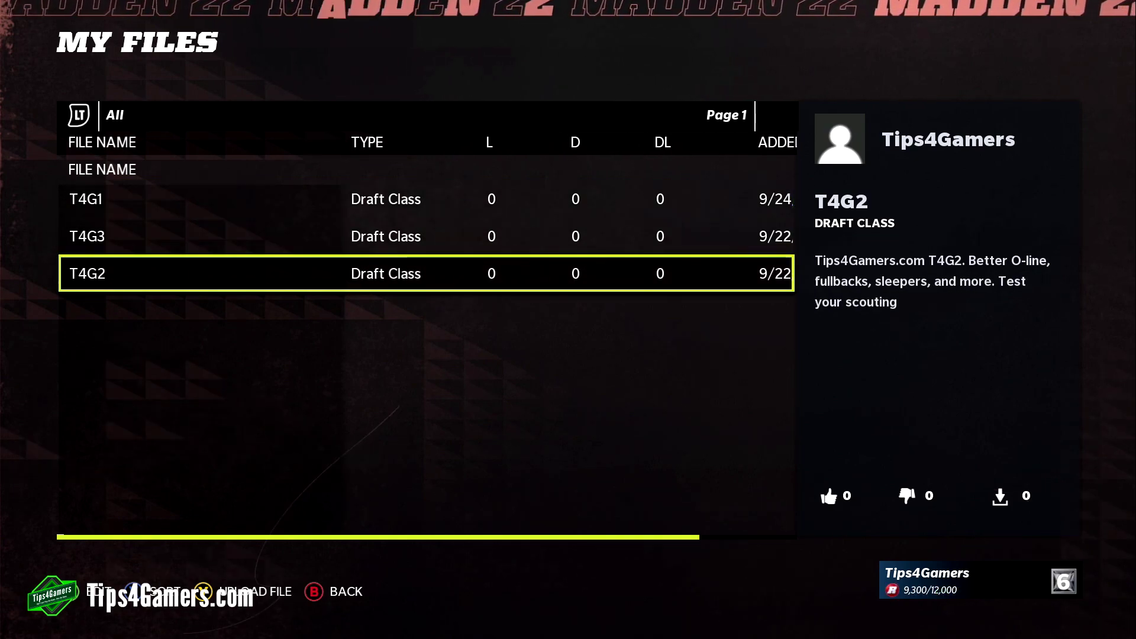
key("Up")
key("Up")
key("Down")
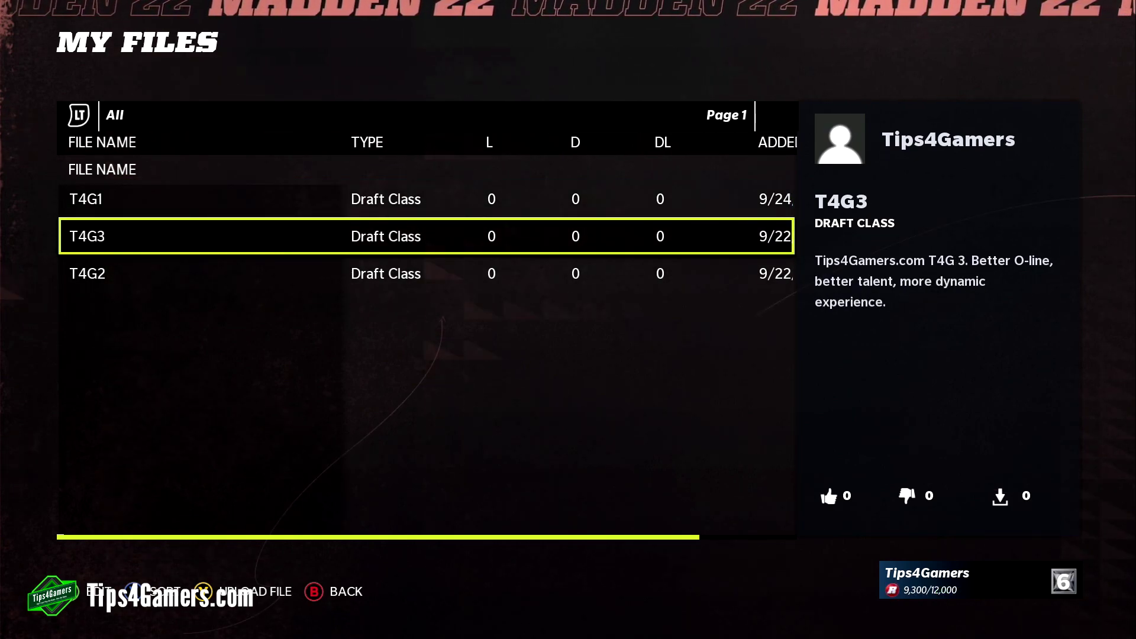
key("Up")
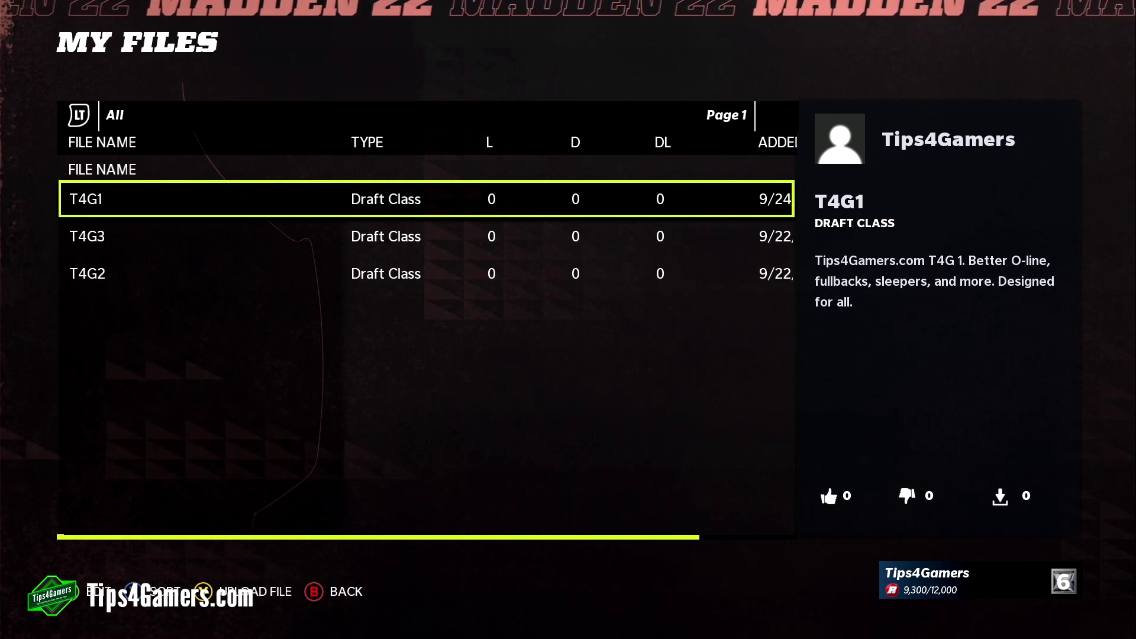
key("Escape")
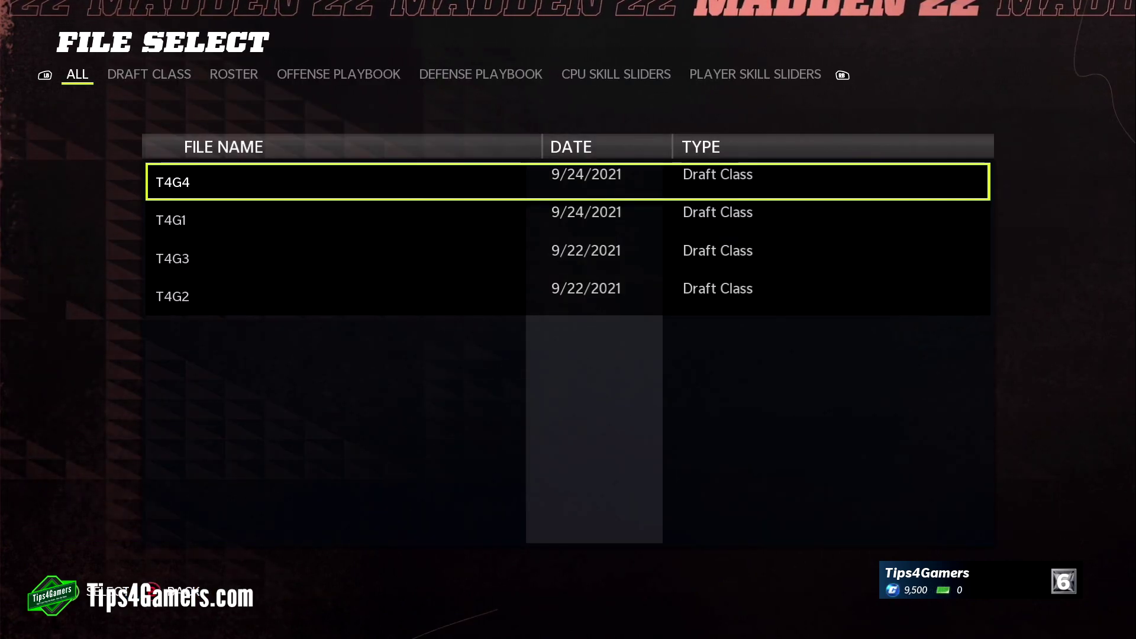
Look over the local files back to T4G4, then return to the uploaded list and check T4G3
key("Down")
key("Down")
key("Up")
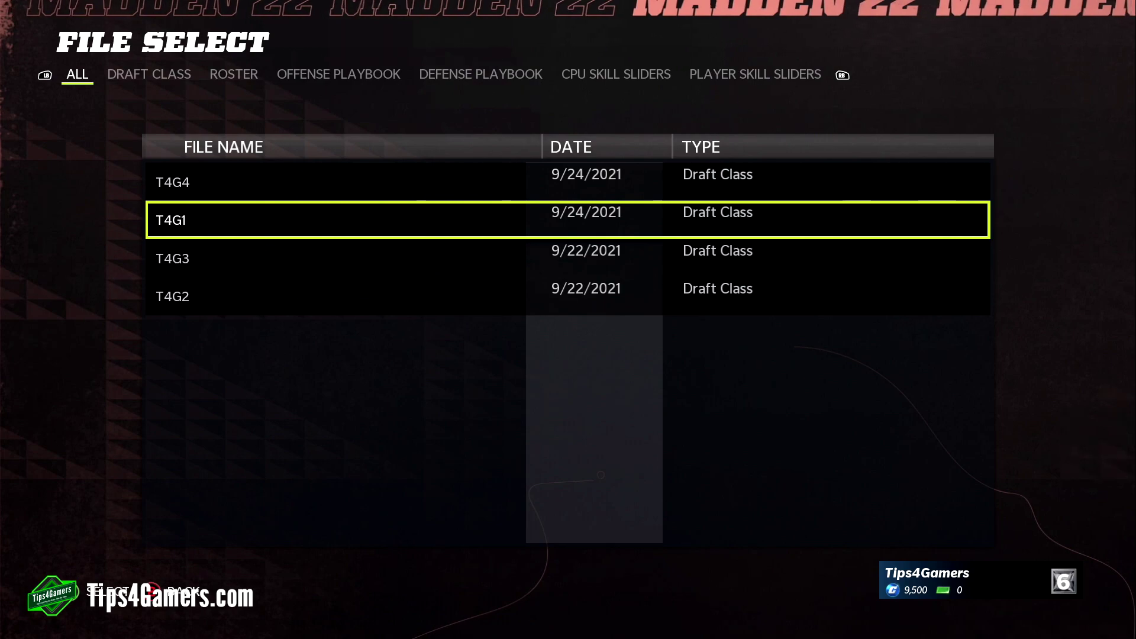
key("Up")
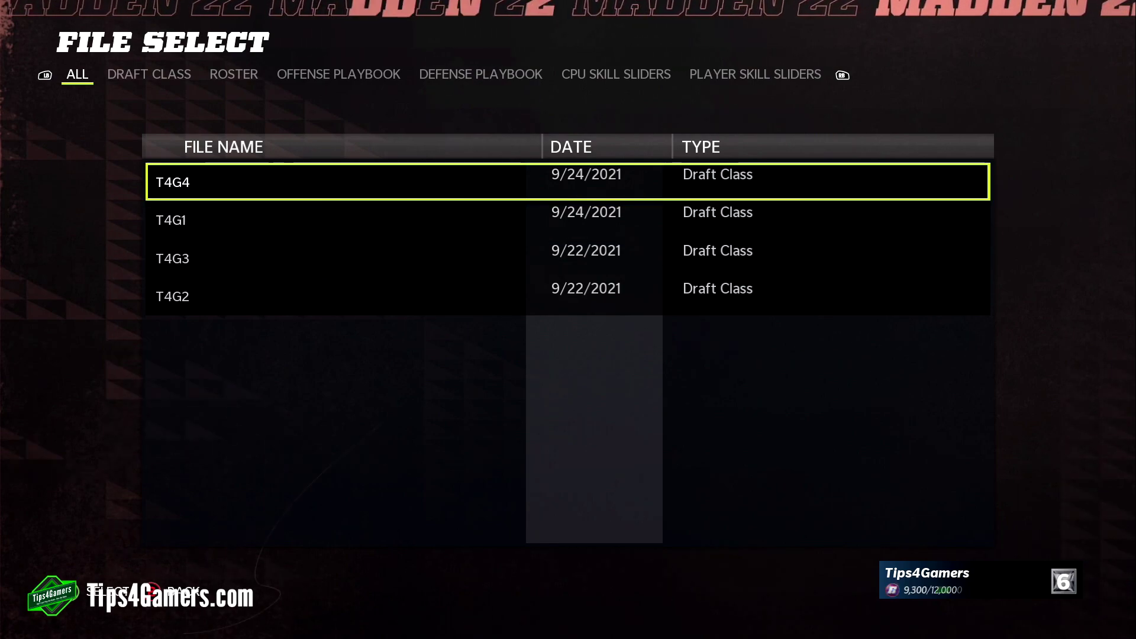
key("Escape")
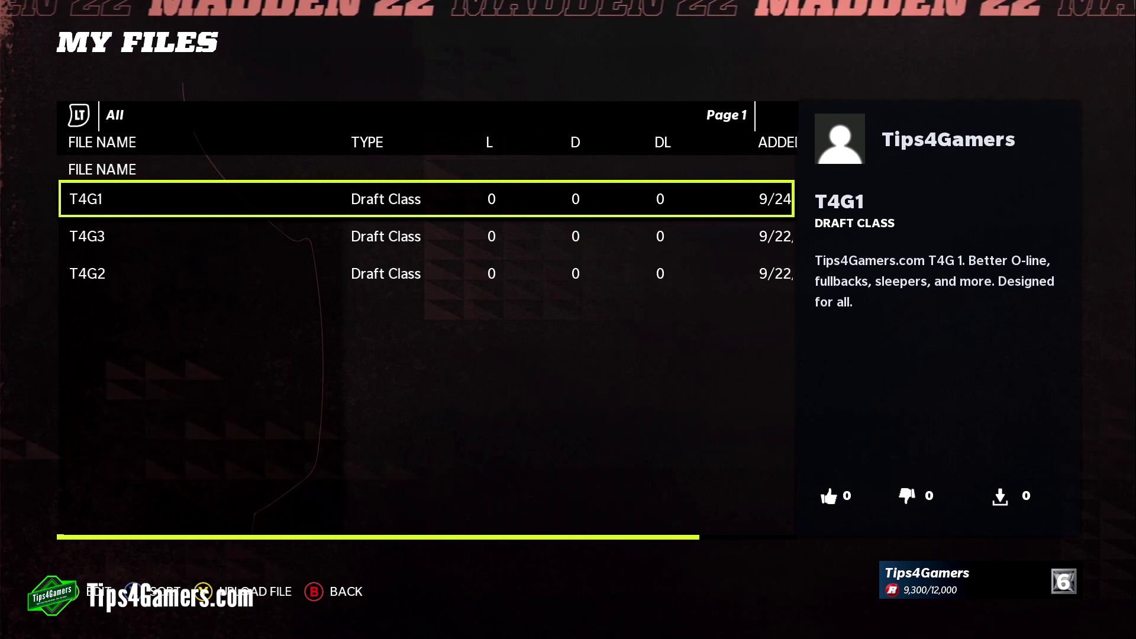
key("Down")
Move back to the T4G1 uploaded draft class details
key("Up")
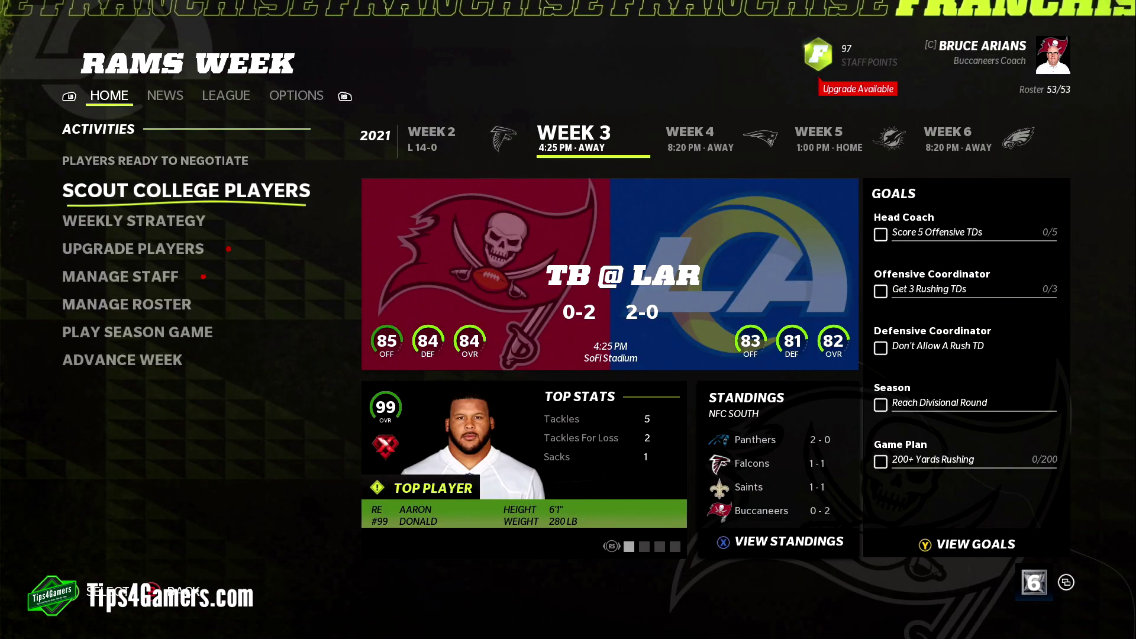
From Scout College Players, import the local file T4G1 as the franchise draft class
key("Return")
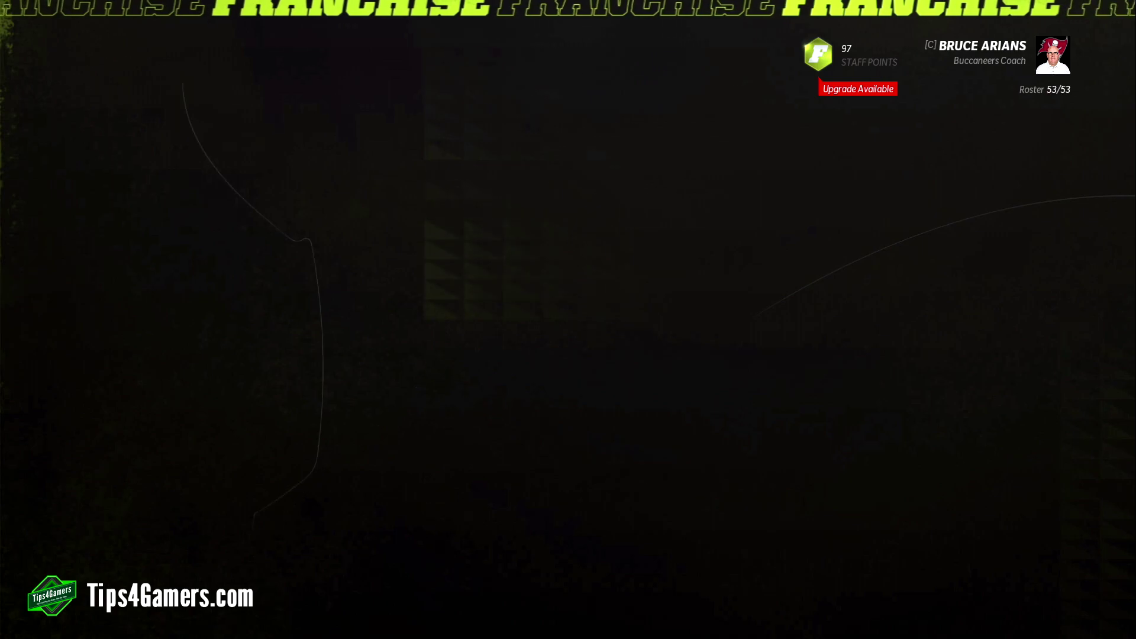
key("Up")
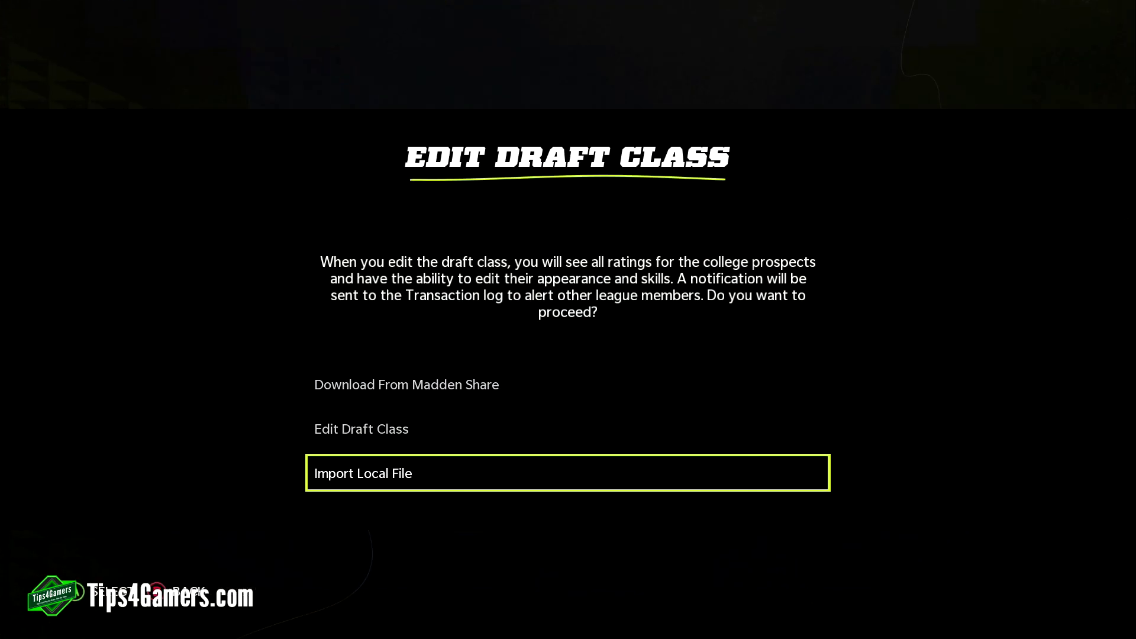
key("Escape")
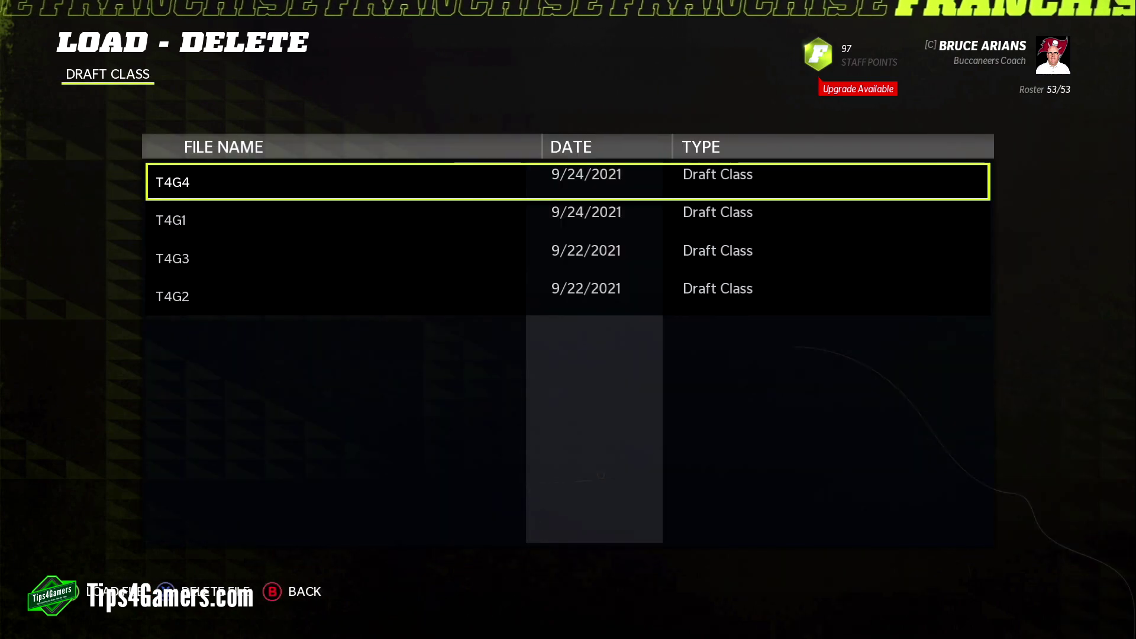
key("Down")
key("Return")
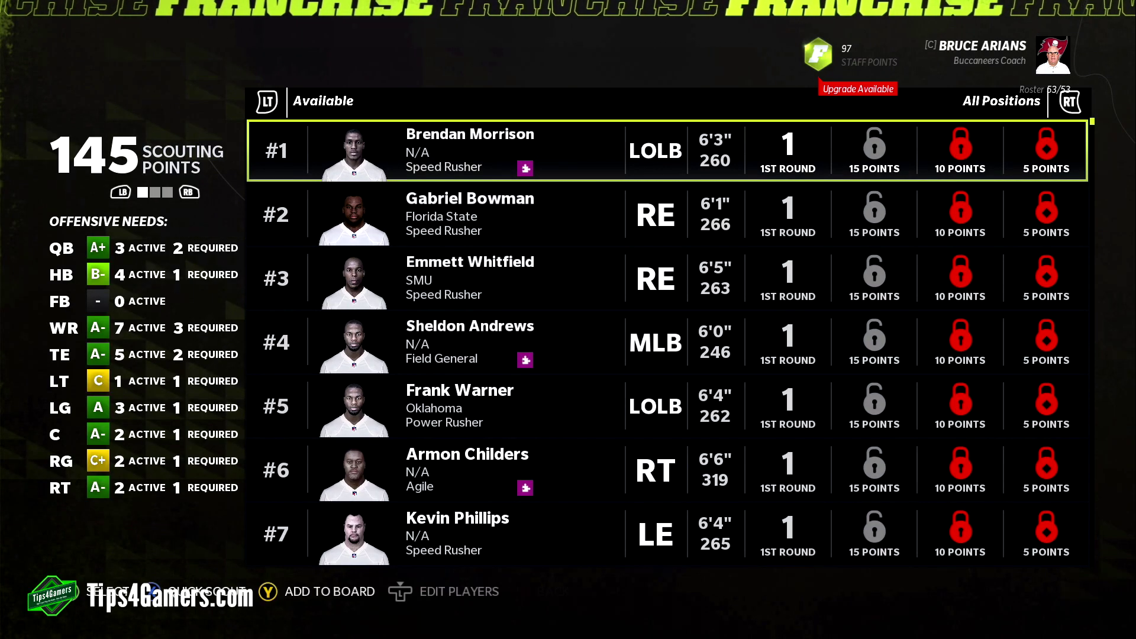
left_click(667, 214)
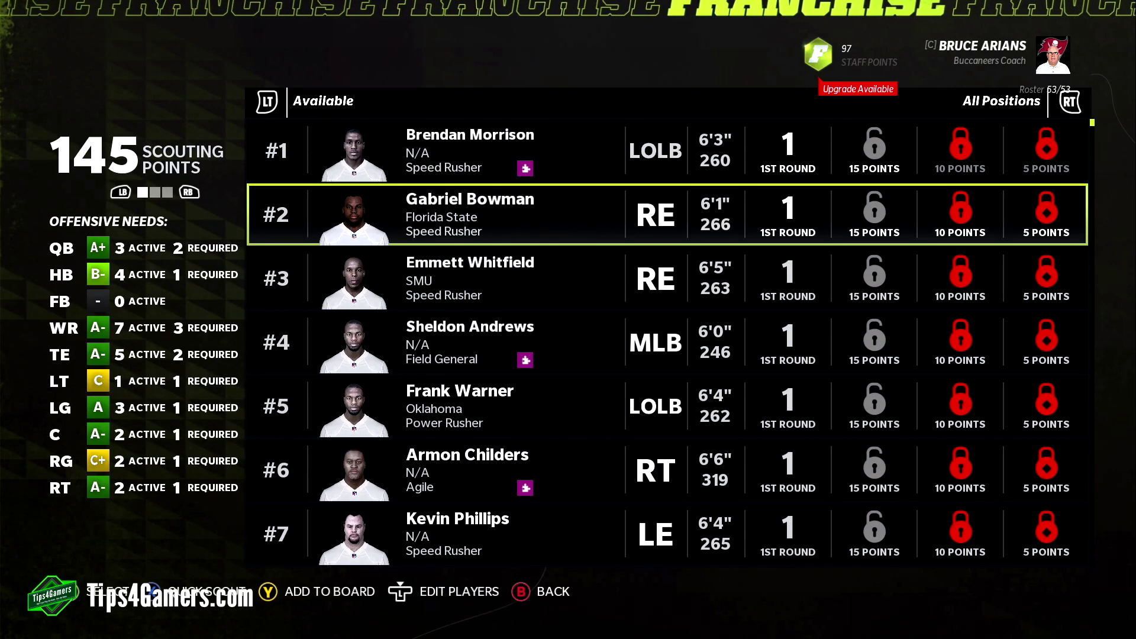
left_click(667, 278)
left_click(667, 342)
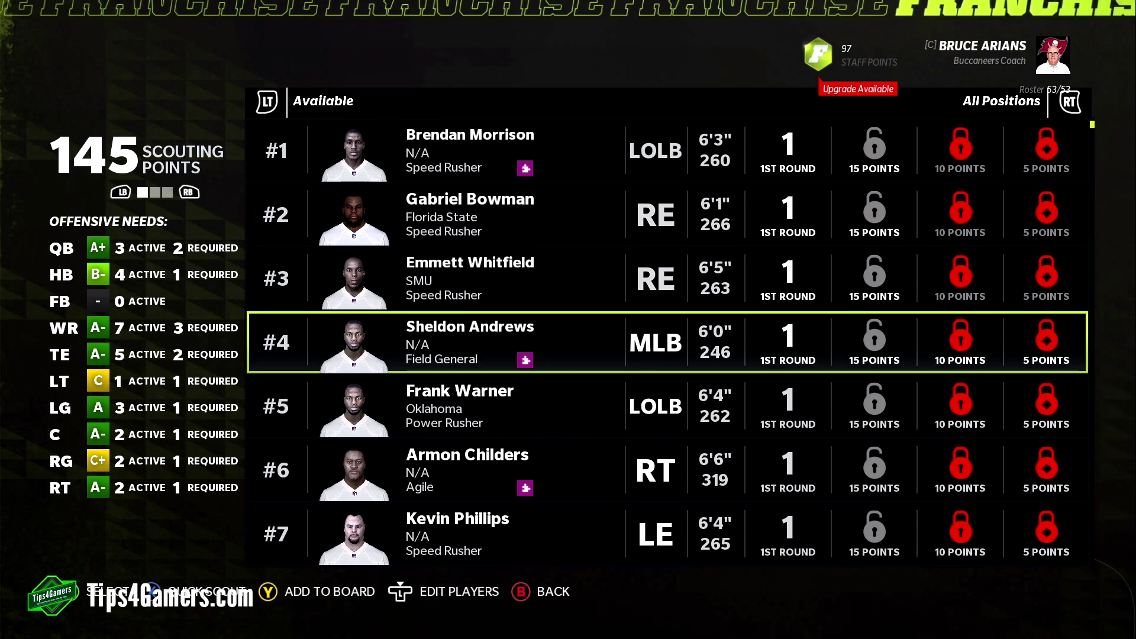
left_click(667, 470)
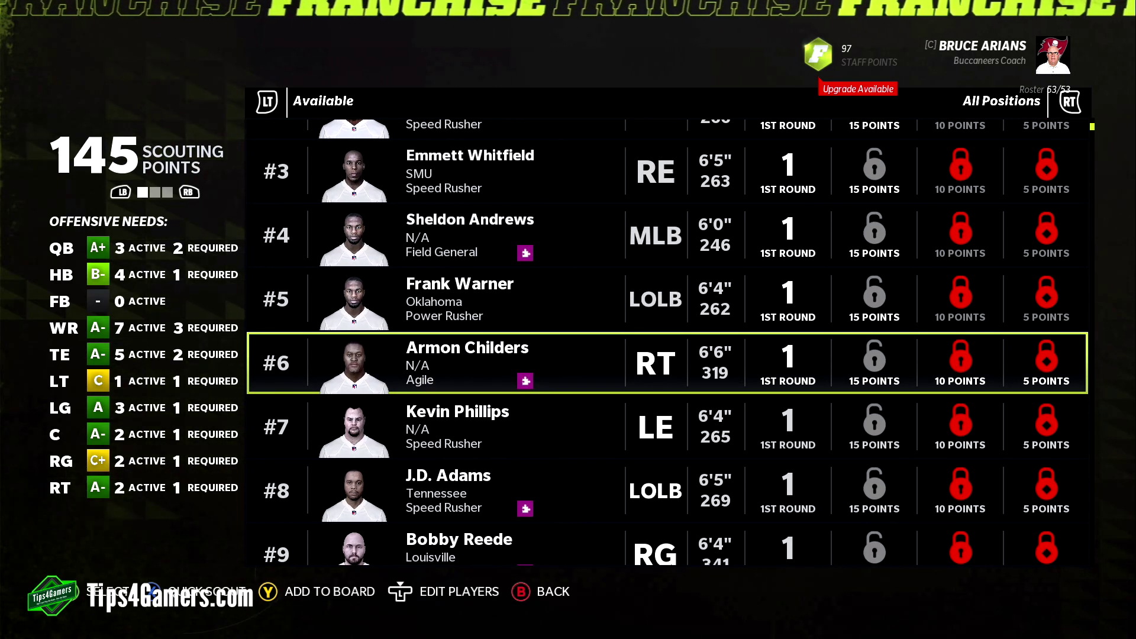
left_click(667, 351)
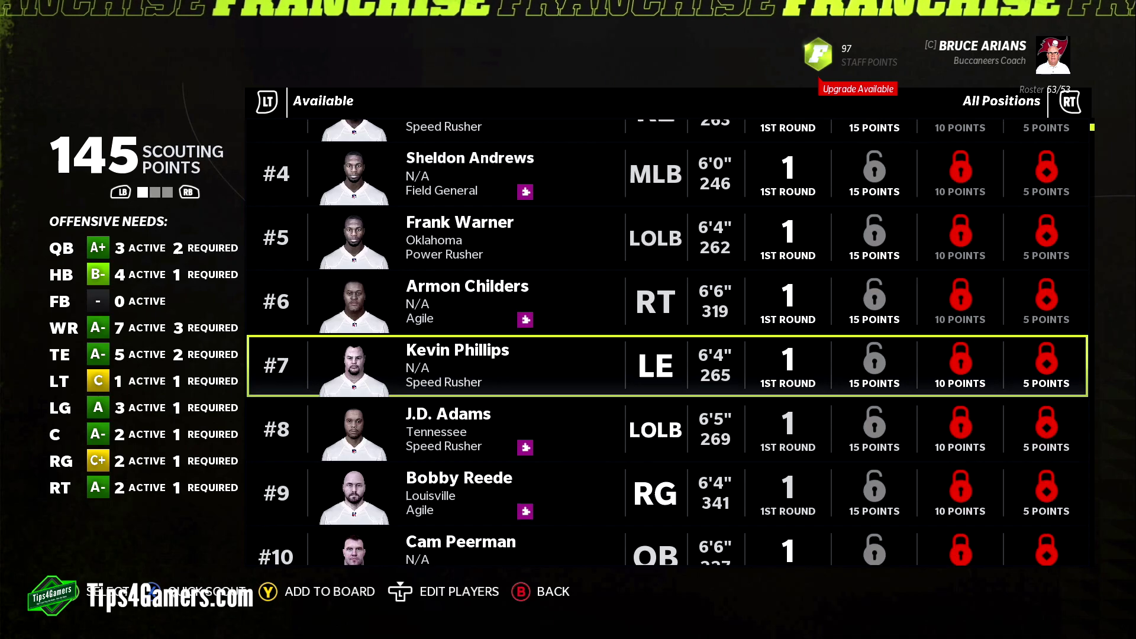
left_click(667, 393)
left_click(667, 337)
left_click(667, 402)
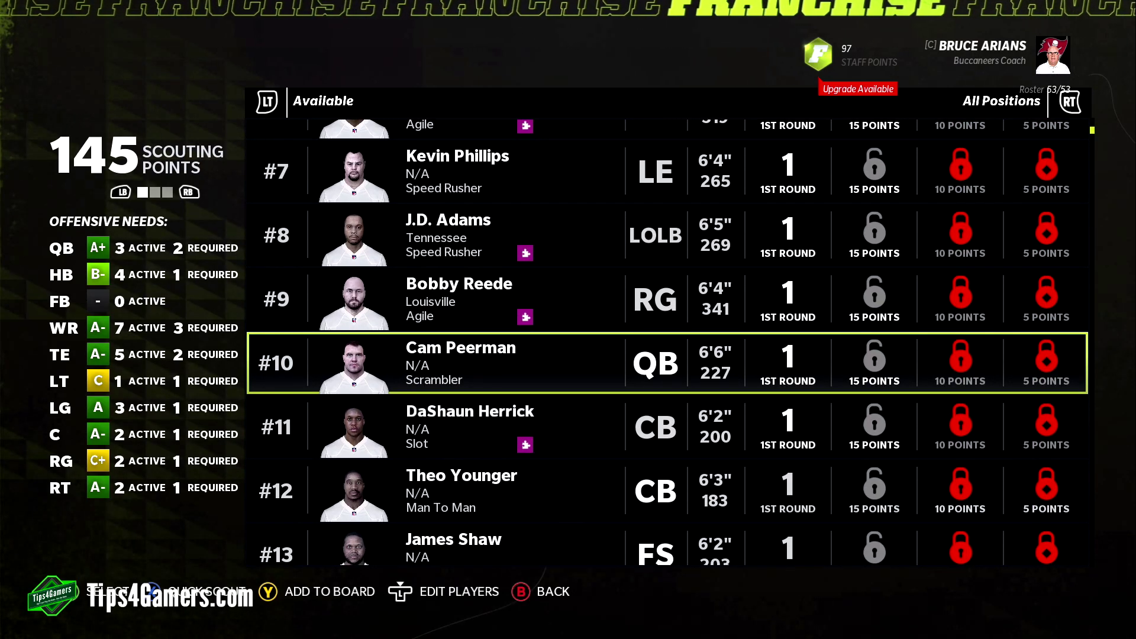
key("Down")
key("Down")
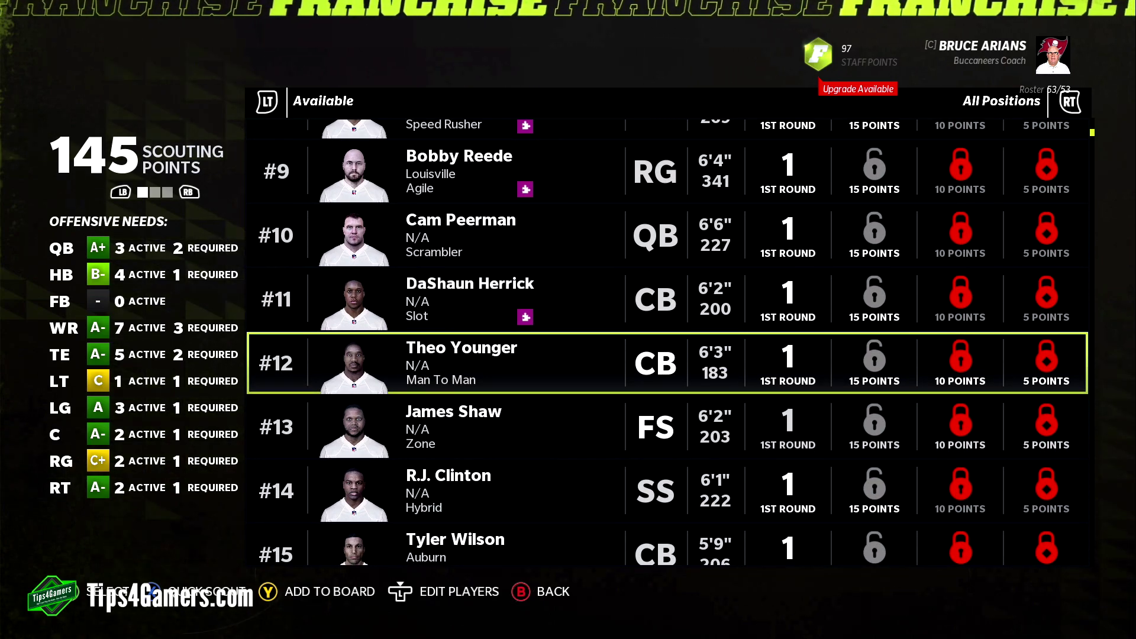
key("Down")
key("Down")
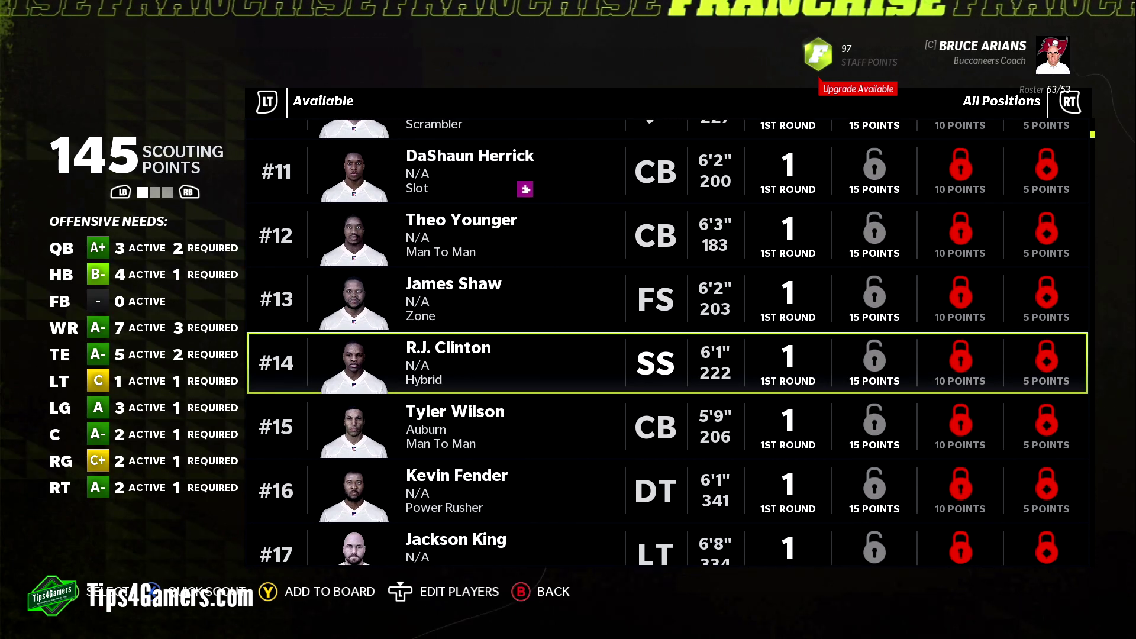
key("Down")
key("Down")
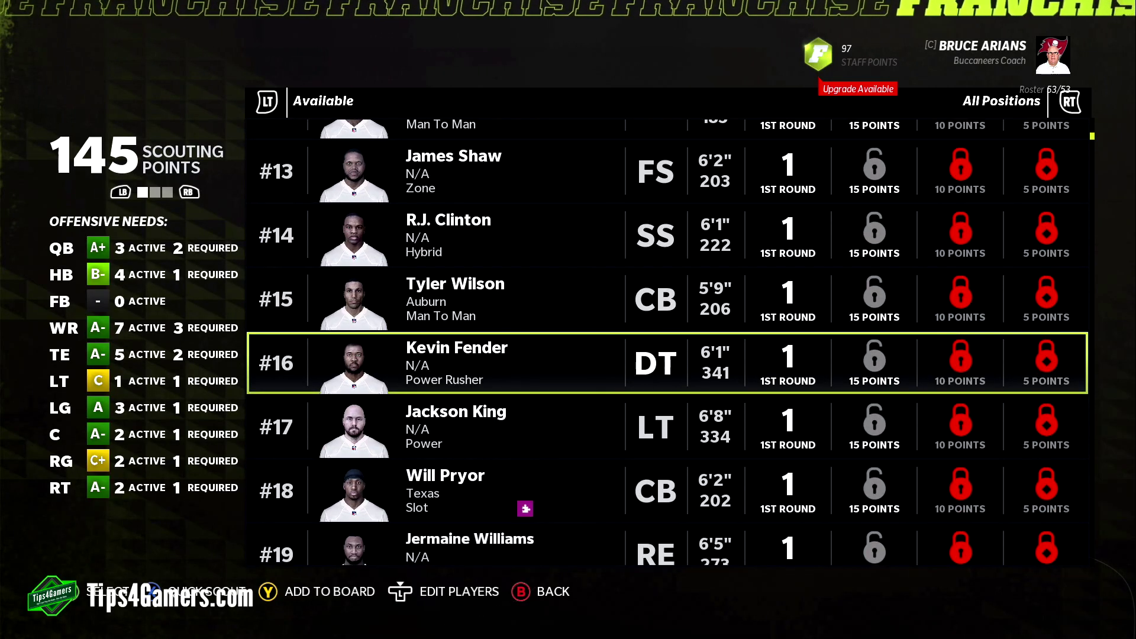
key("Down")
key("Down")
key("Down")
key("Up")
key("Up")
key("Down")
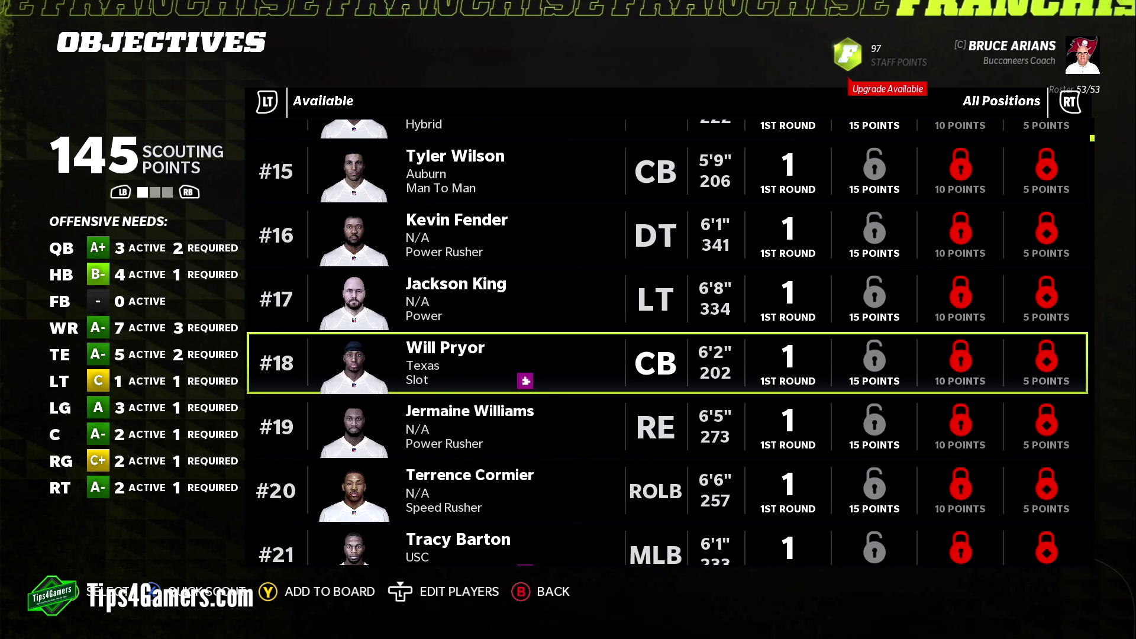
key("Up")
key("Up")
key("Up")
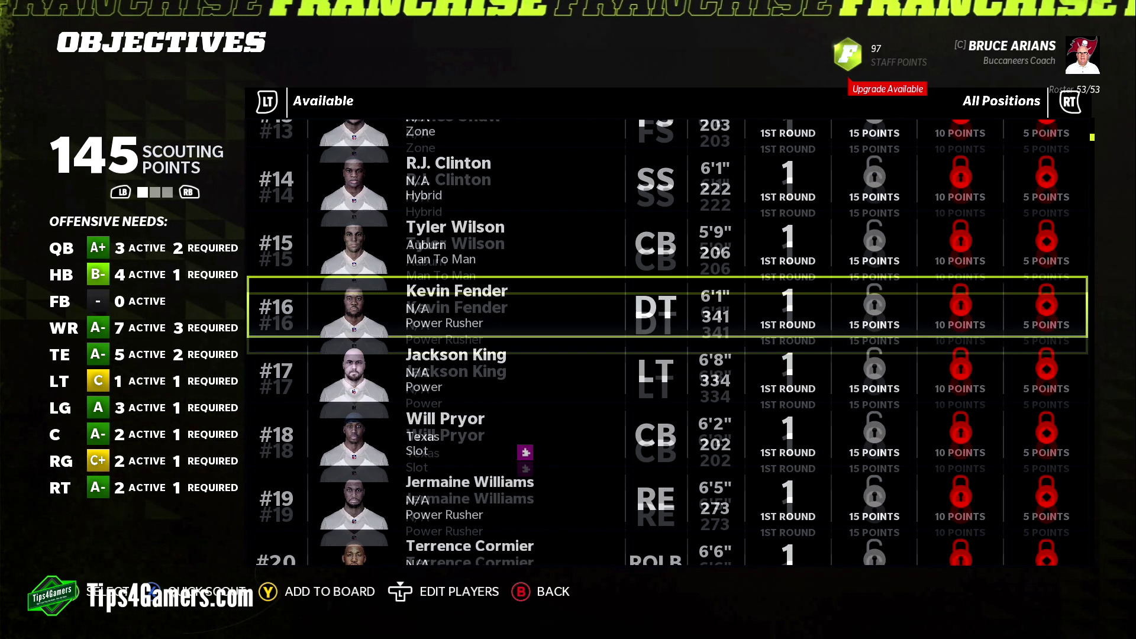
key("Up")
key("Up")
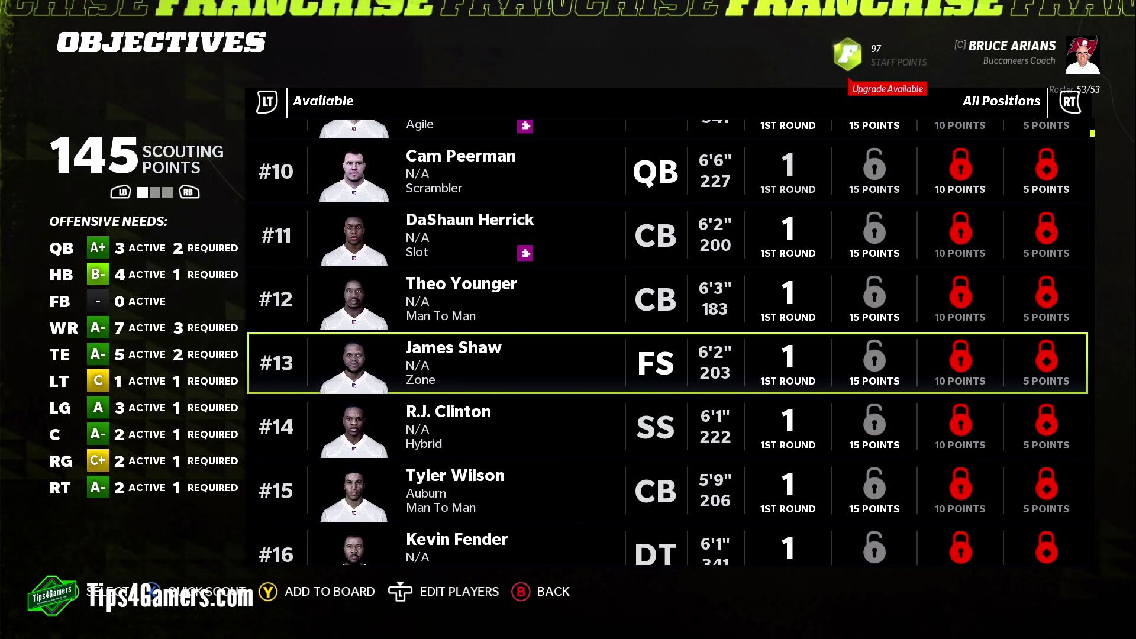
key("Up")
key("Up")
key("Up")
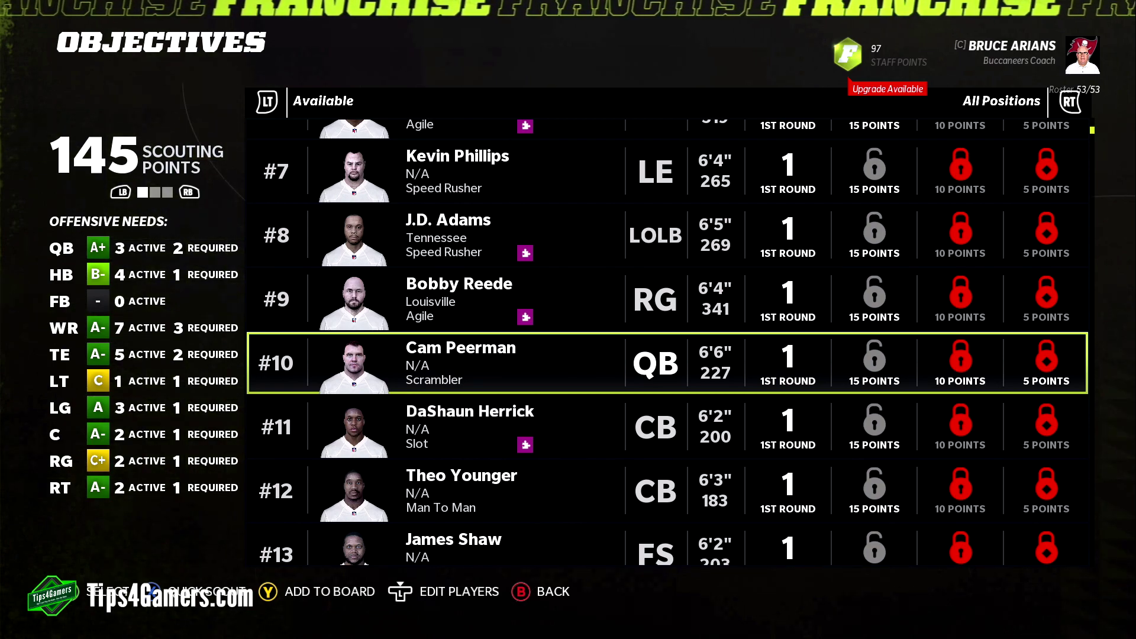
key("Up")
key("Up")
key("Up")
key("Up")
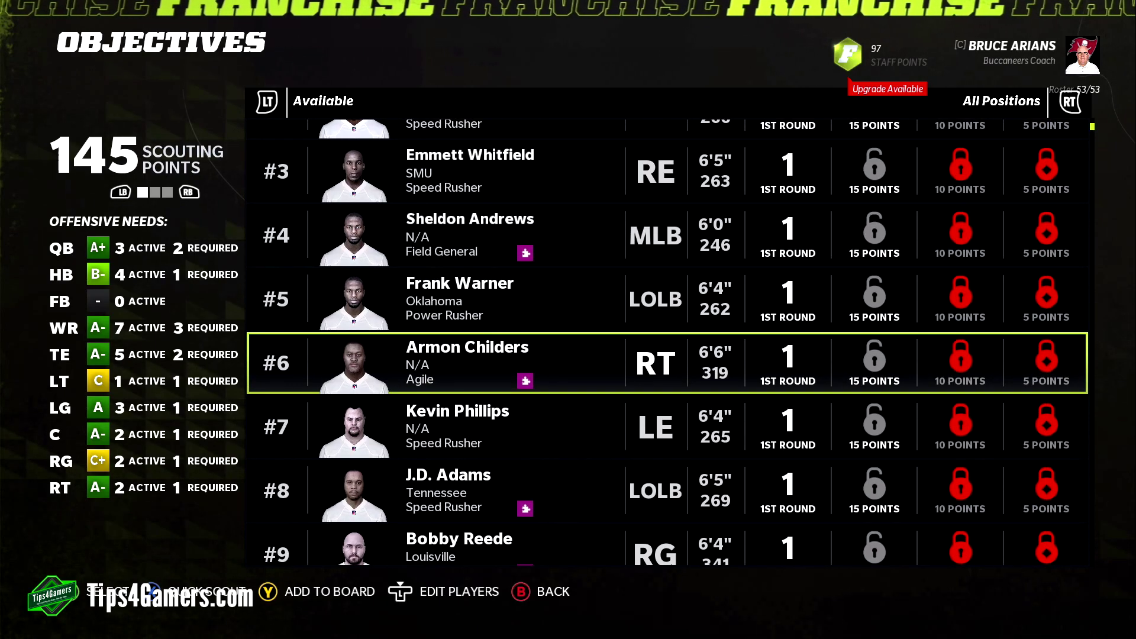
key("Up")
key("Up")
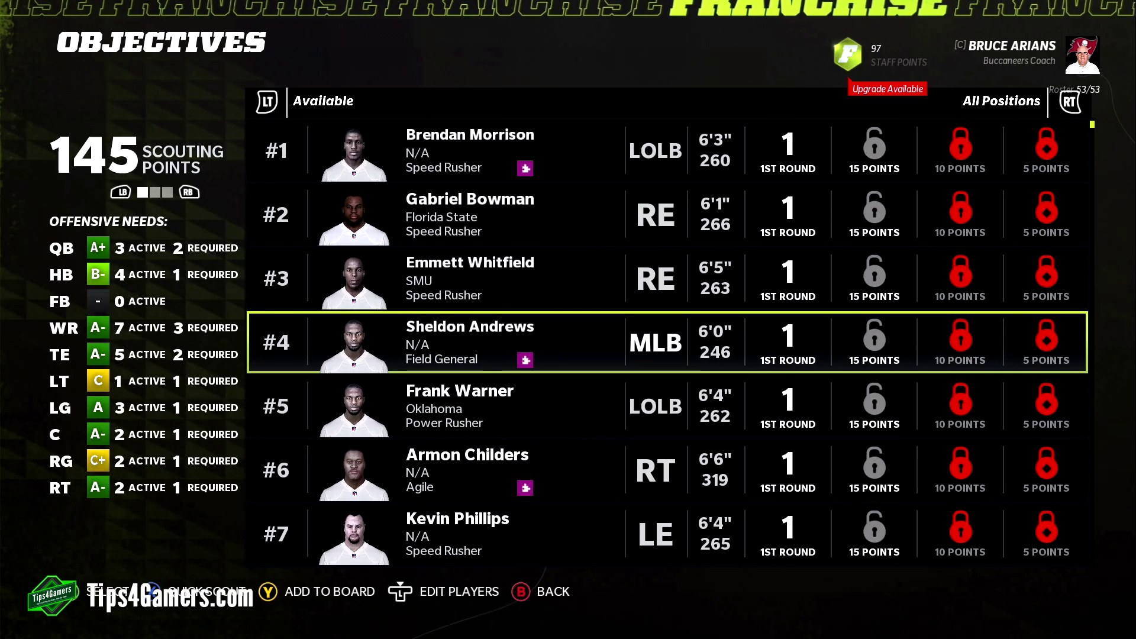